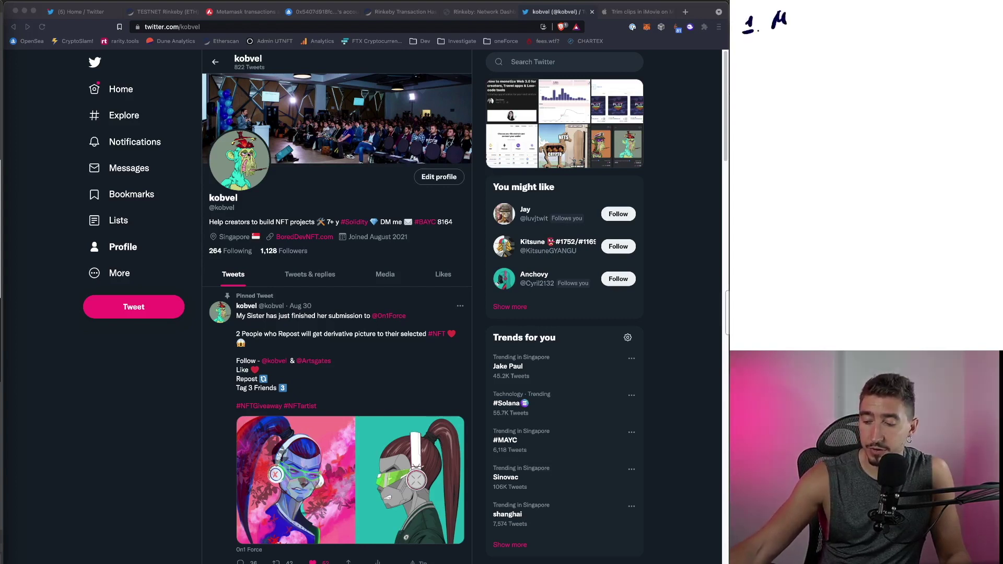
- Confirm in MetaMask that New Account holds 0 ETH, then open a new browser tab
drag(820, 19, 824, 26)
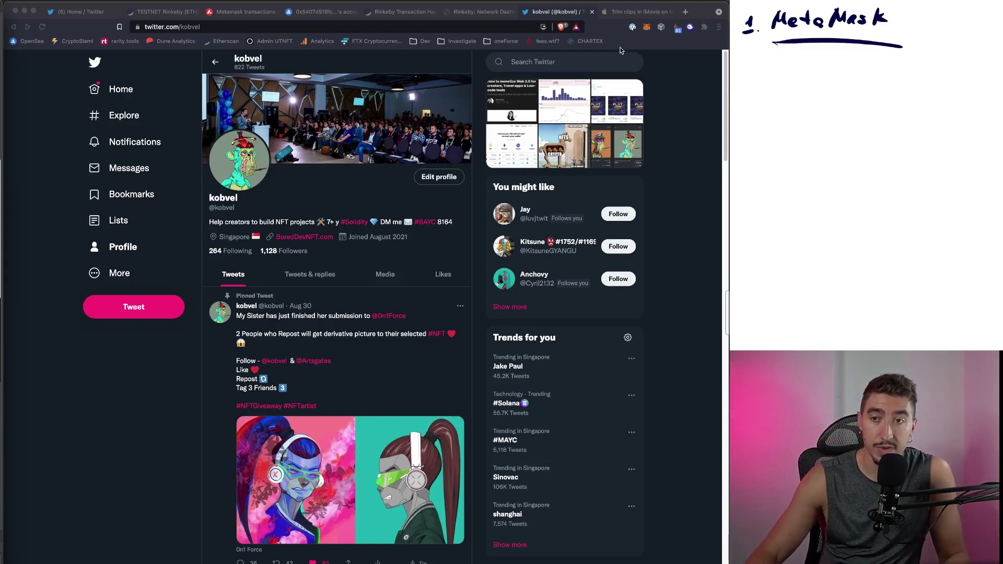
click(647, 27)
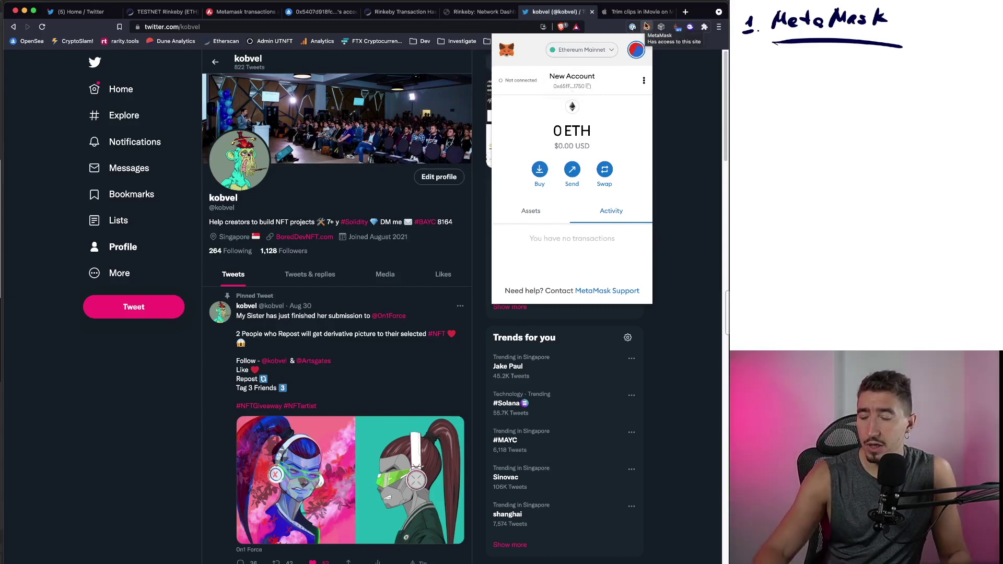
click(686, 12)
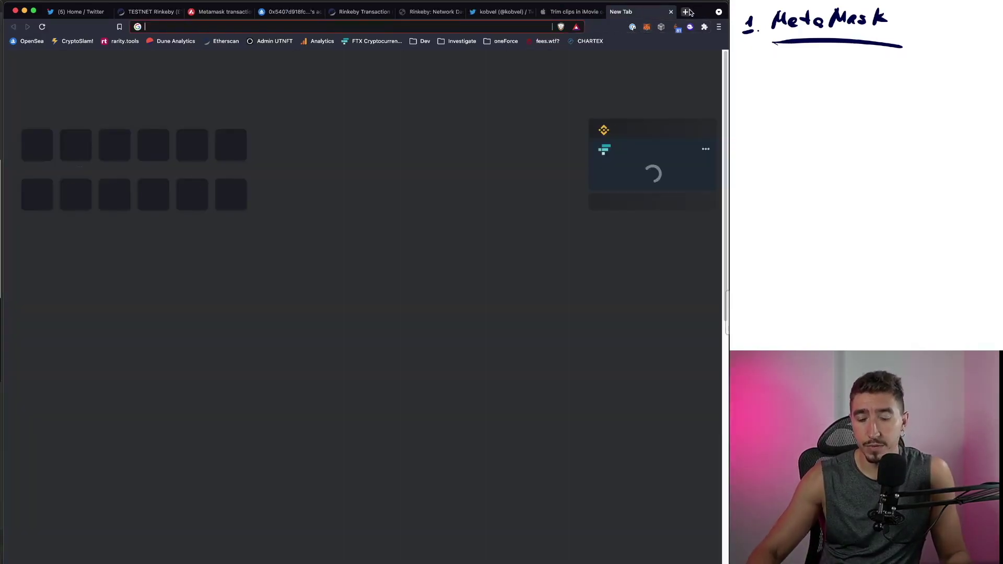
text(metamas)
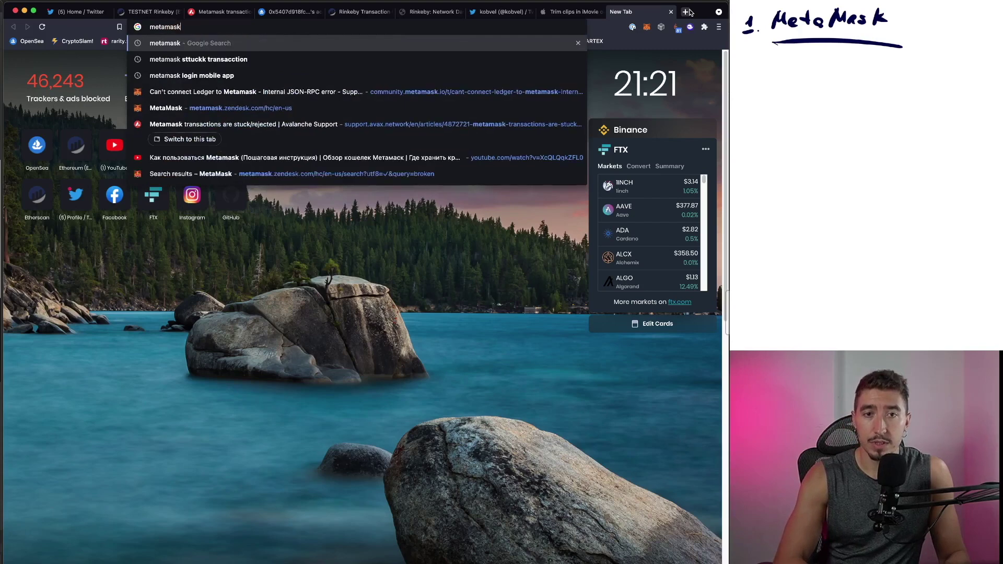
text(k)
- Search Google for 'metamask', then close the results tab to return to Twitter
key(Return)
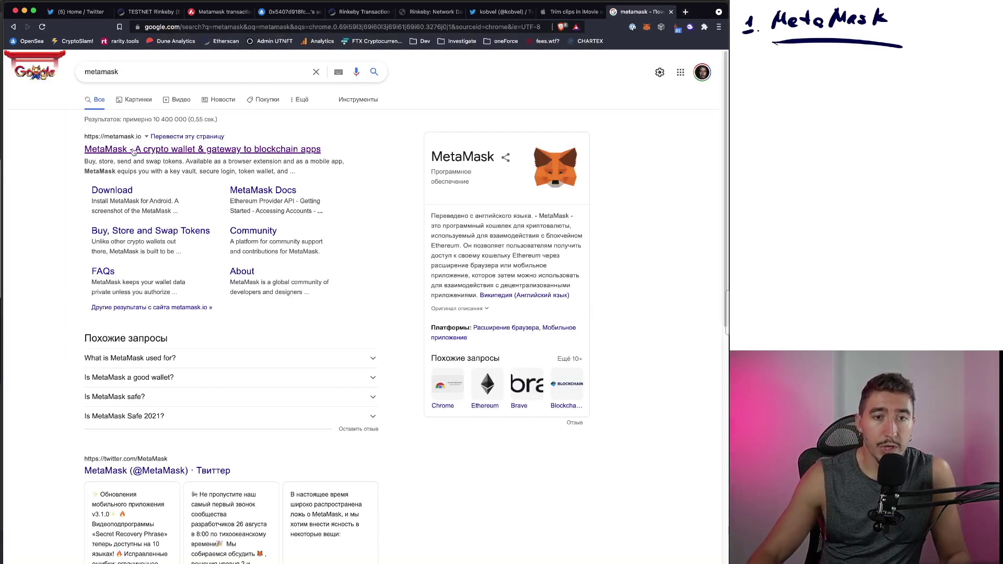
click(670, 12)
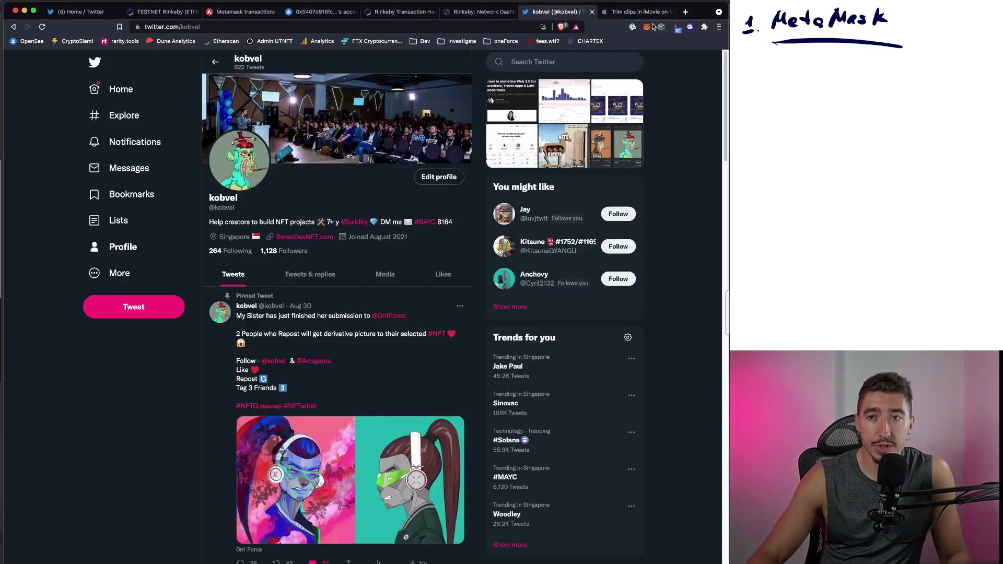
- Add a MetaMask account named 'Test Account 222' from the account menu
click(647, 27)
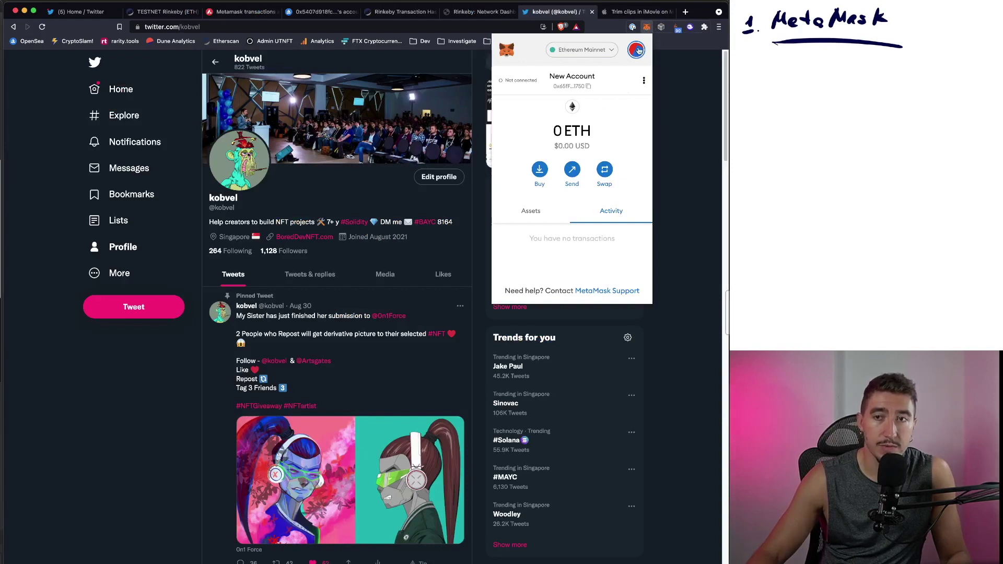
click(636, 49)
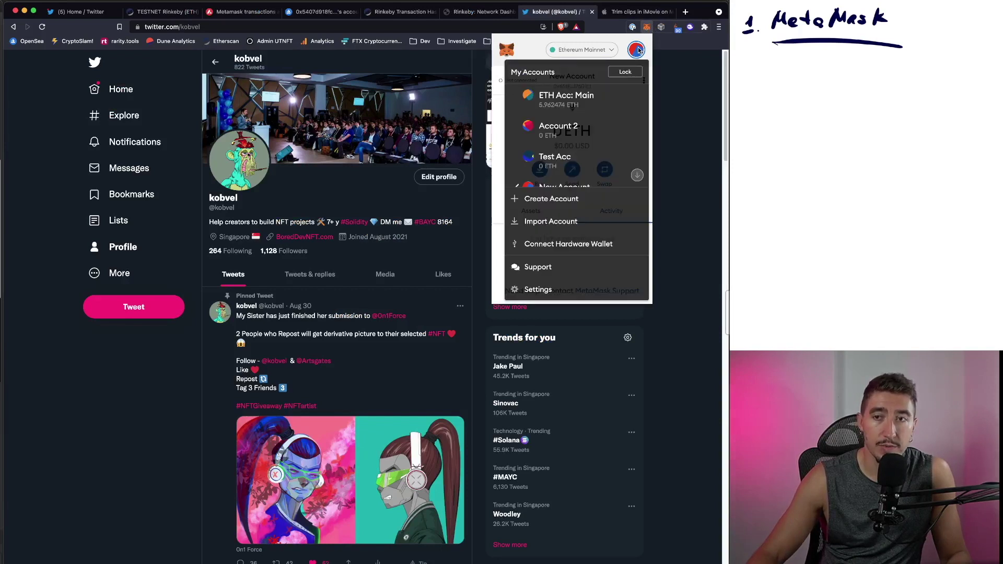
click(549, 202)
text(a)
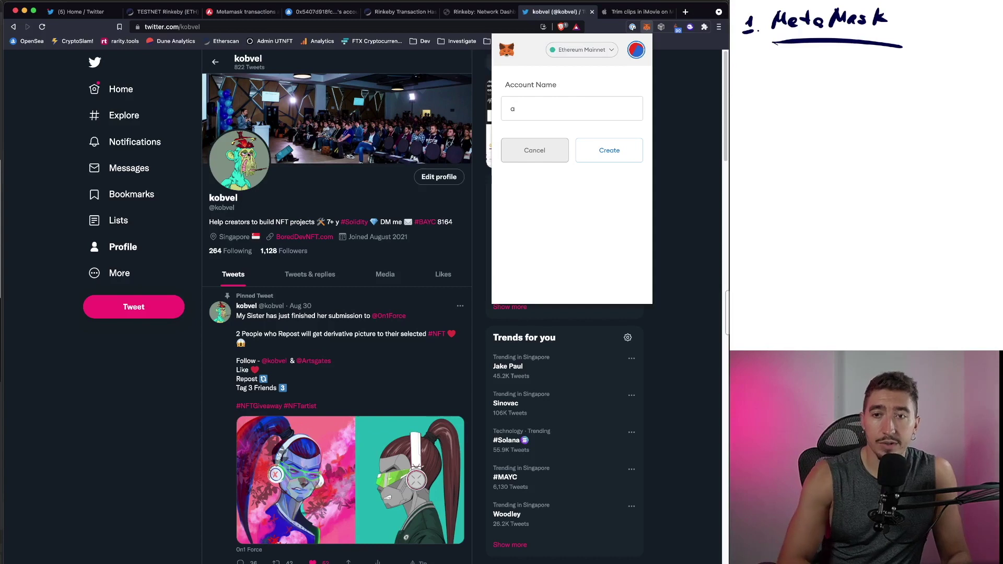
key(BackSpace)
text(Test Acc)
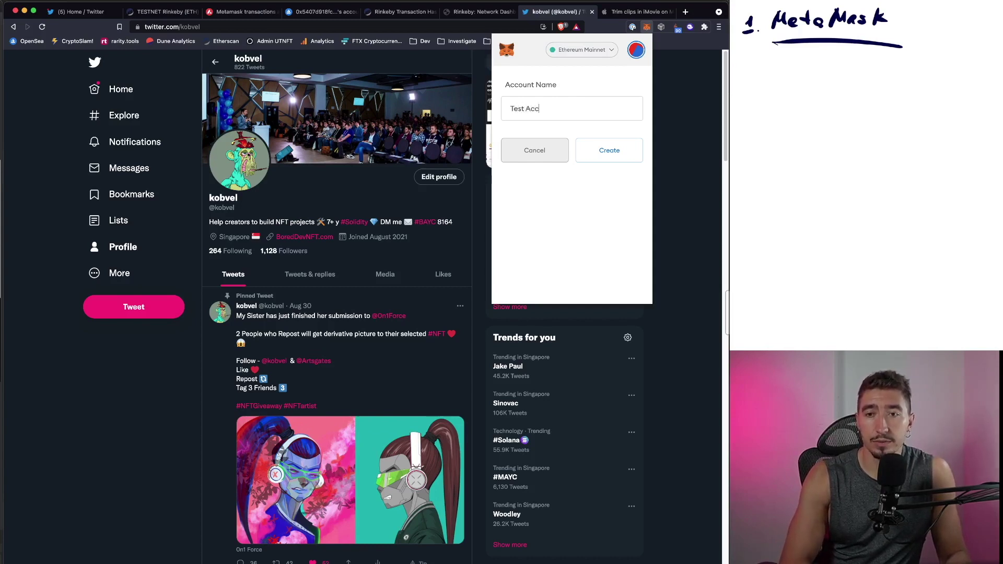
text(ount #)
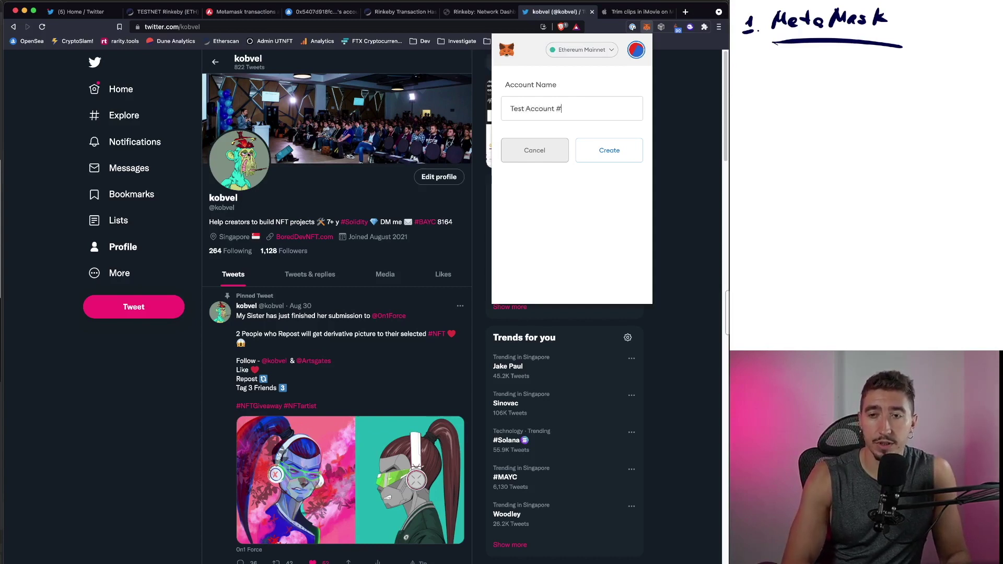
key(BackSpace)
text(222)
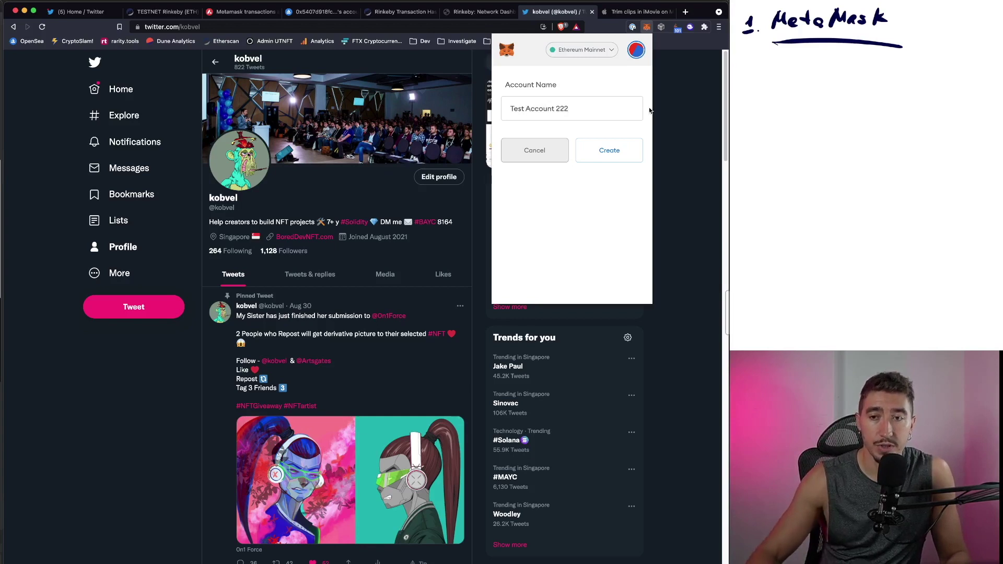
click(613, 151)
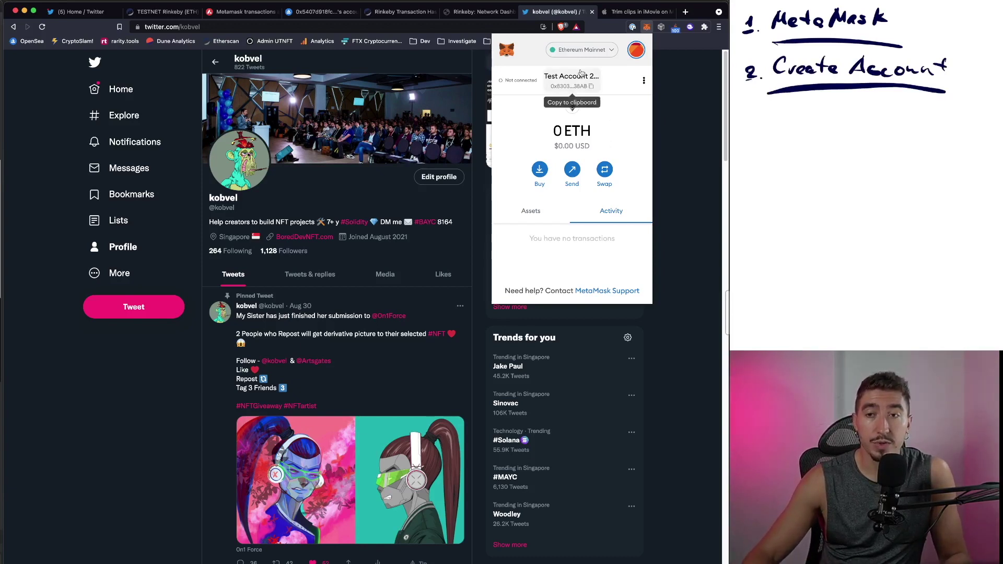
- Change the network from Ethereum Mainnet to Rinkeby Test Network and note the 0 ETH balance
click(577, 50)
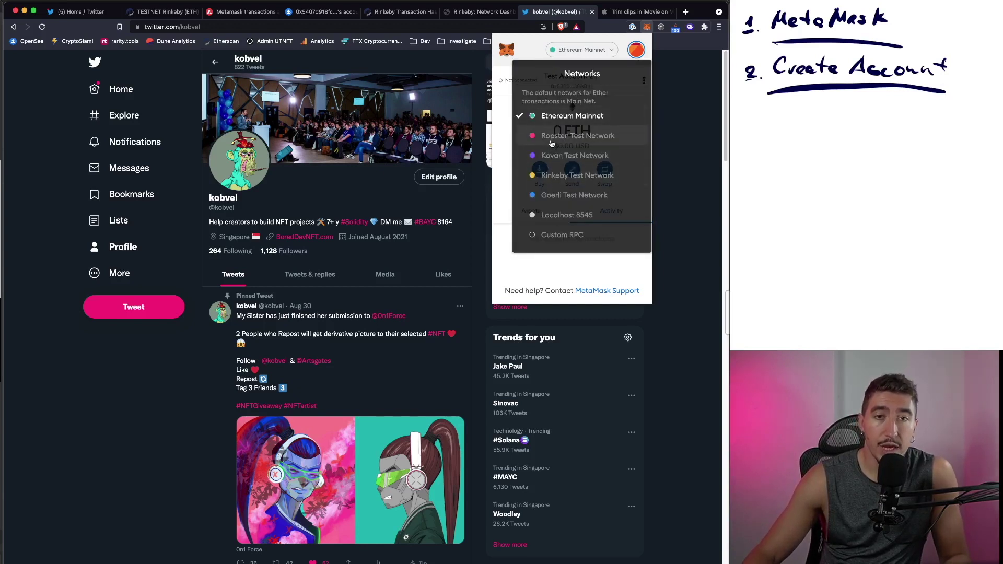
click(553, 175)
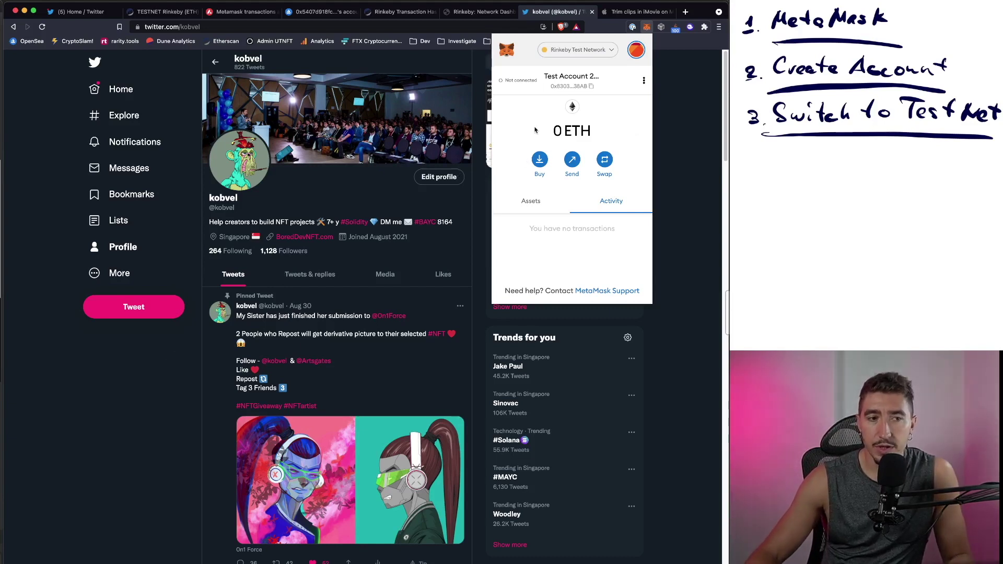
drag(555, 129, 590, 131)
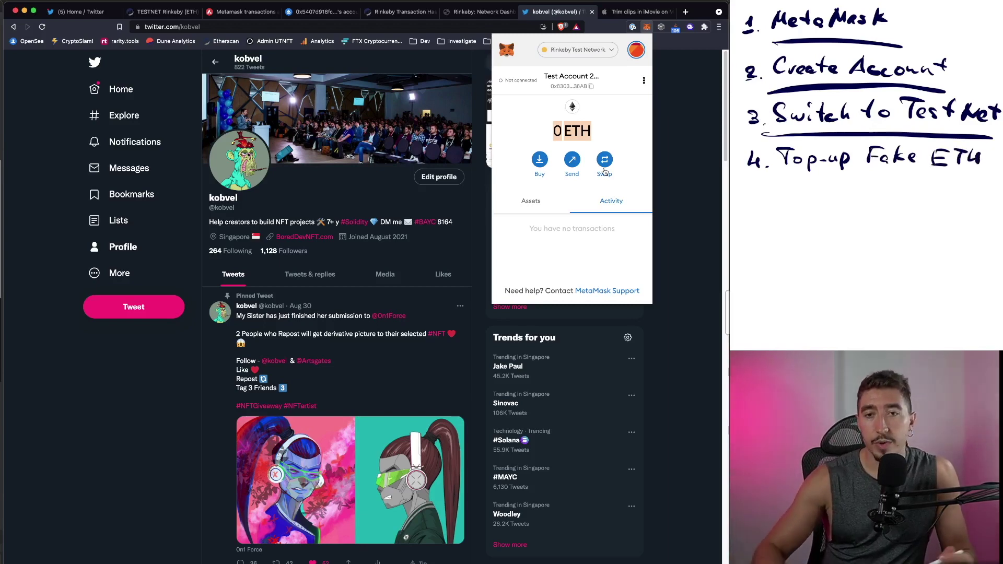
click(395, 13)
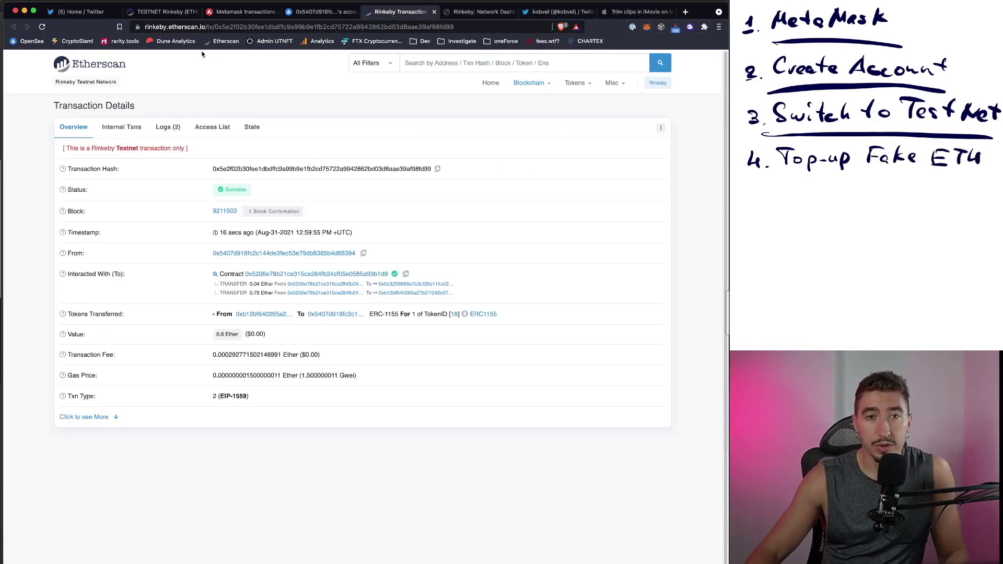
- Delete the old tweet link from the Rinkeby Faucet's social link field
key(ctrl+Tab)
click(410, 271)
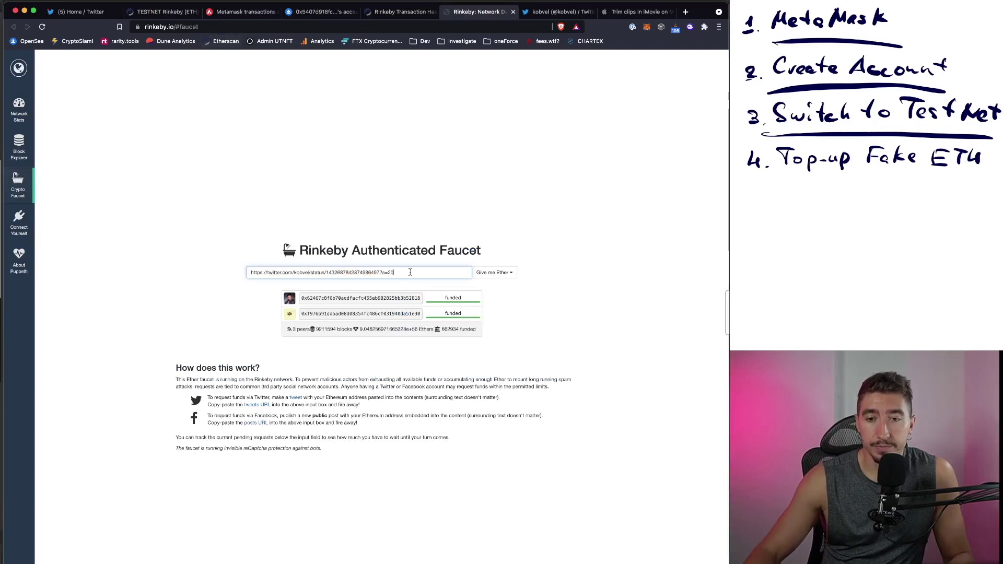
key(ctrl+a)
key(BackSpace)
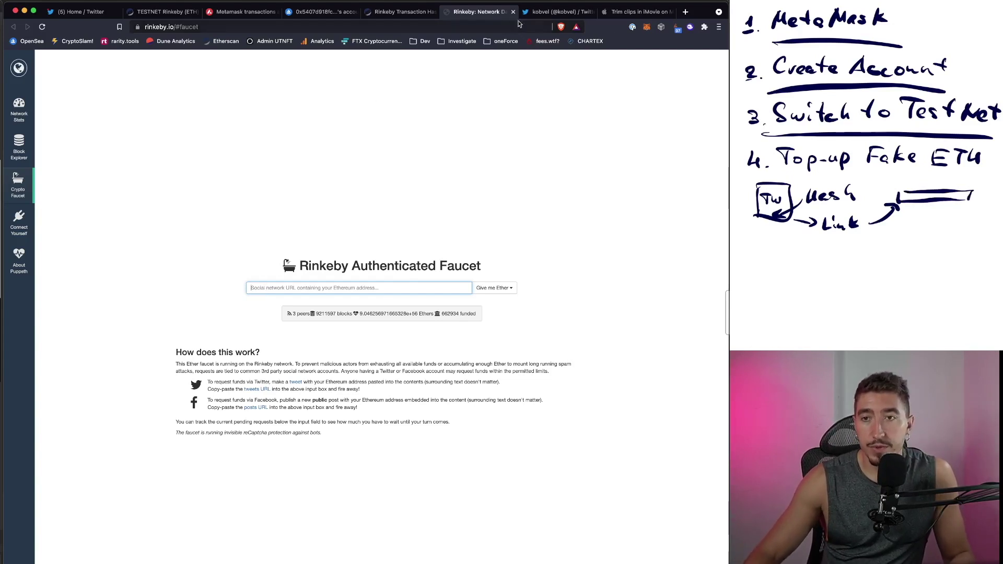
click(643, 30)
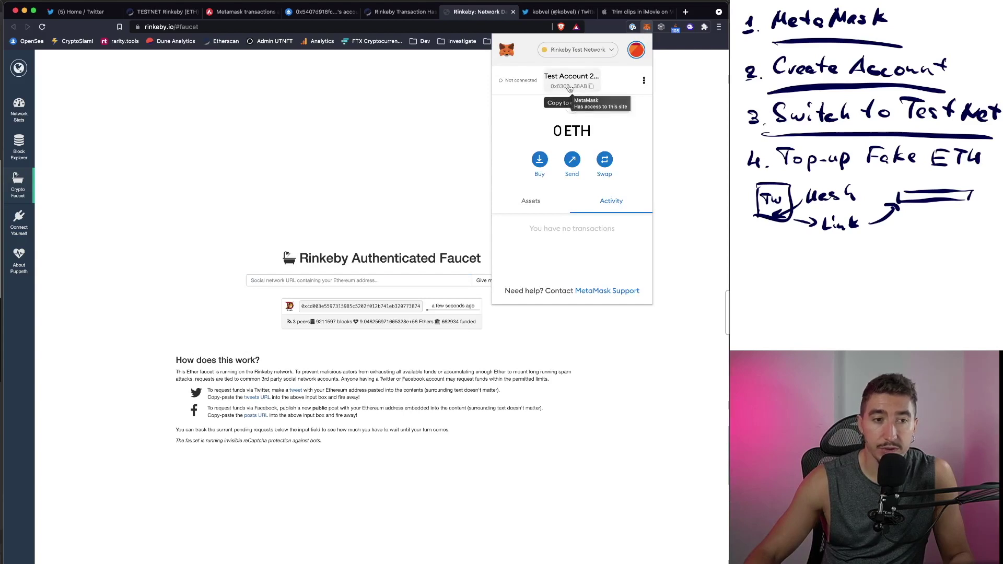
- Copy the Test Account 222 wallet address and return to the Twitter profile
click(576, 85)
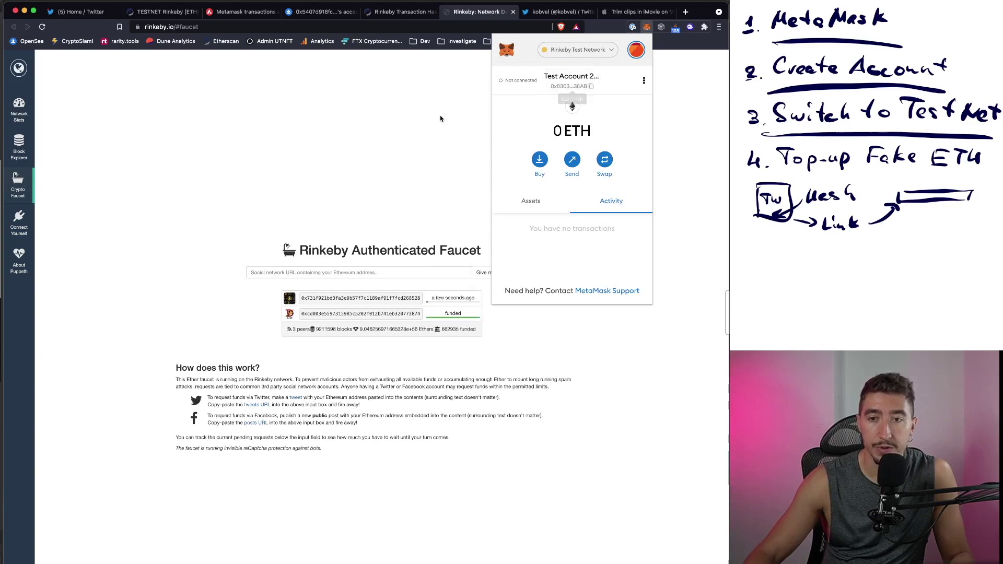
click(497, 73)
click(548, 11)
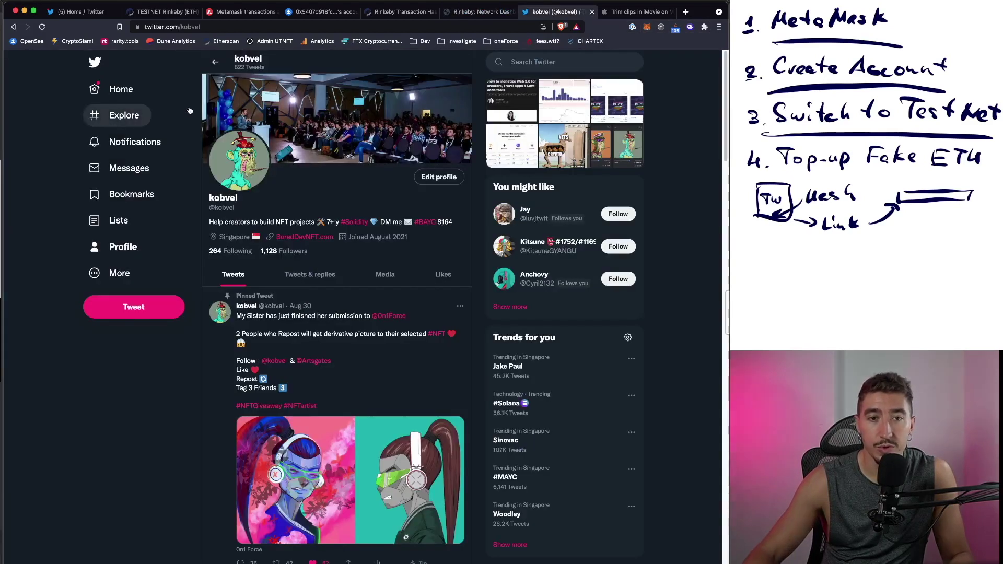
- Post a tweet containing the pasted wallet address
click(129, 306)
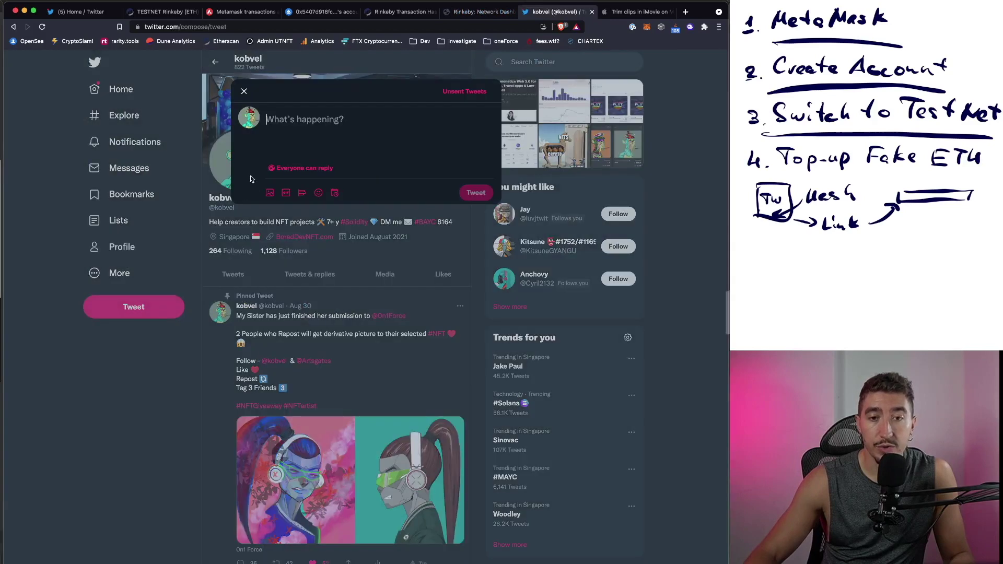
key(super+v)
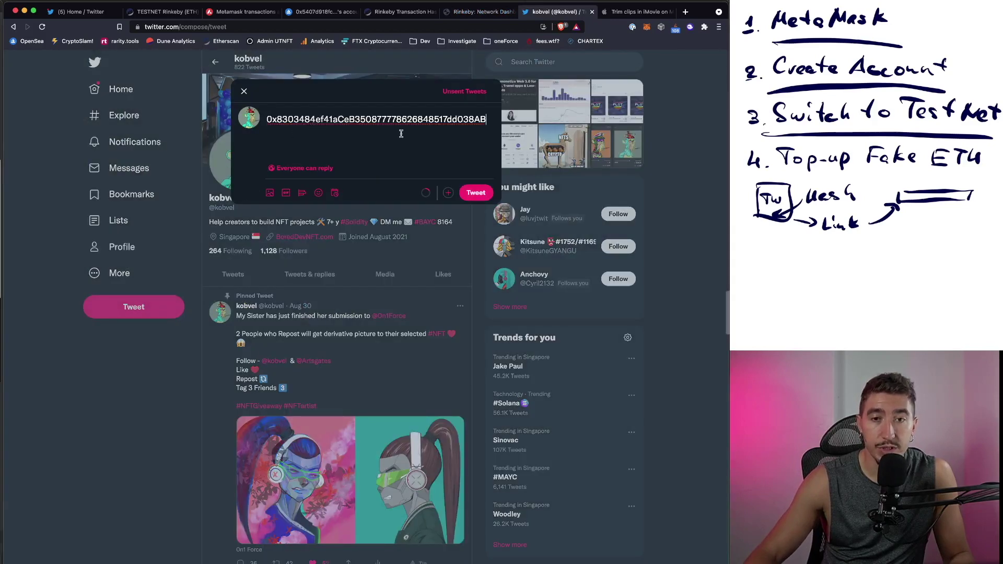
click(473, 193)
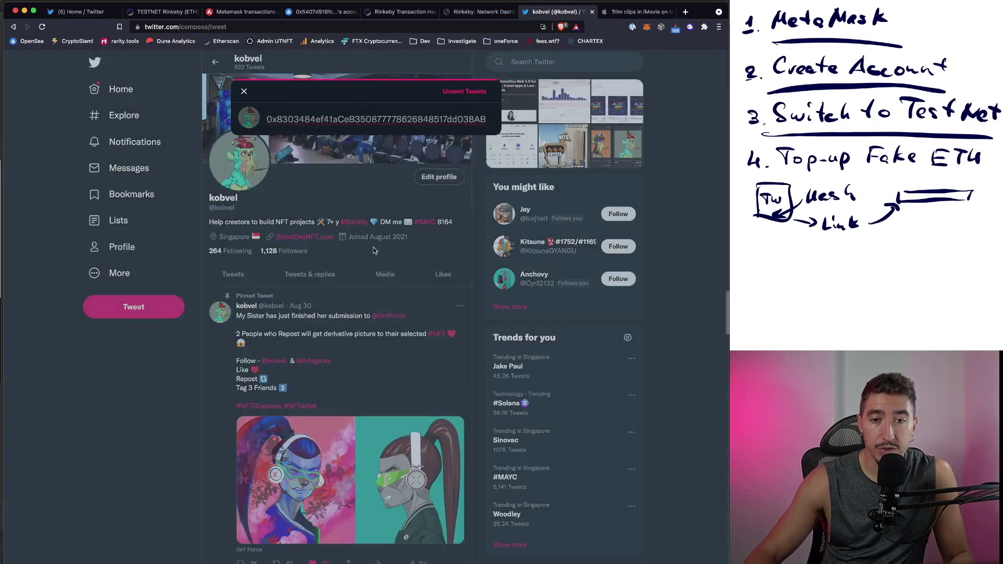
scroll(288, 385, down, 3)
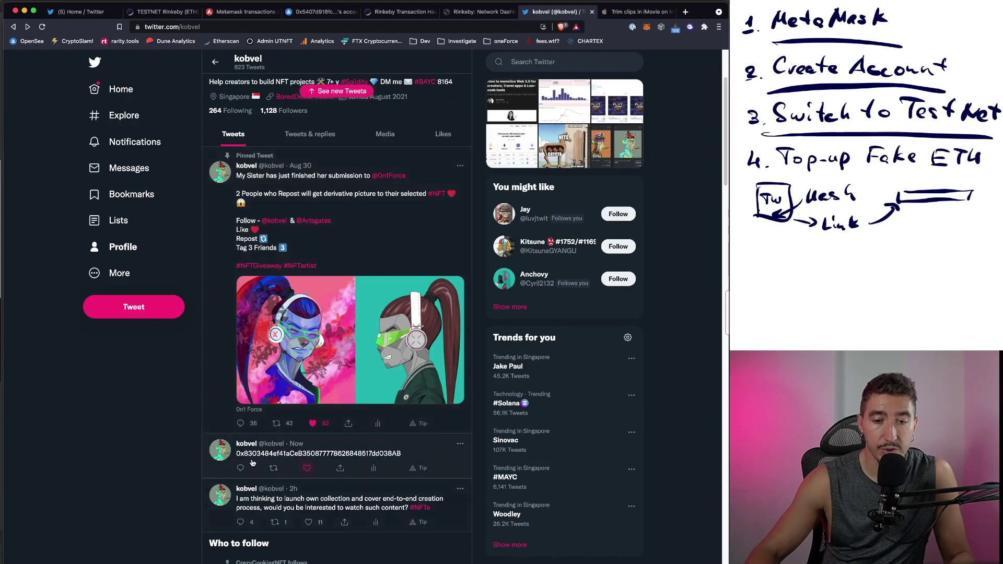
- Copy the address tweet's link and return to the Rinkeby faucet page
click(338, 468)
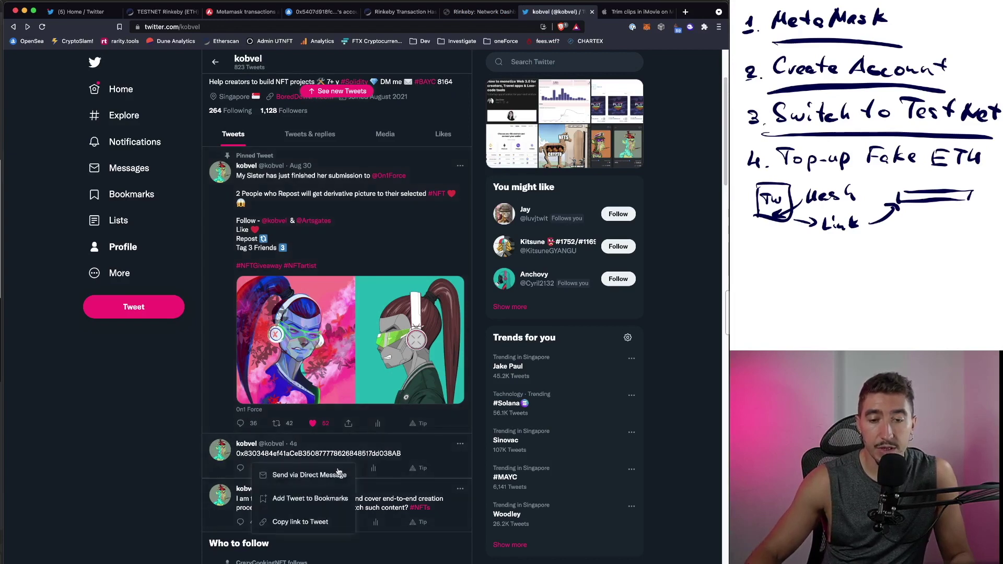
click(298, 522)
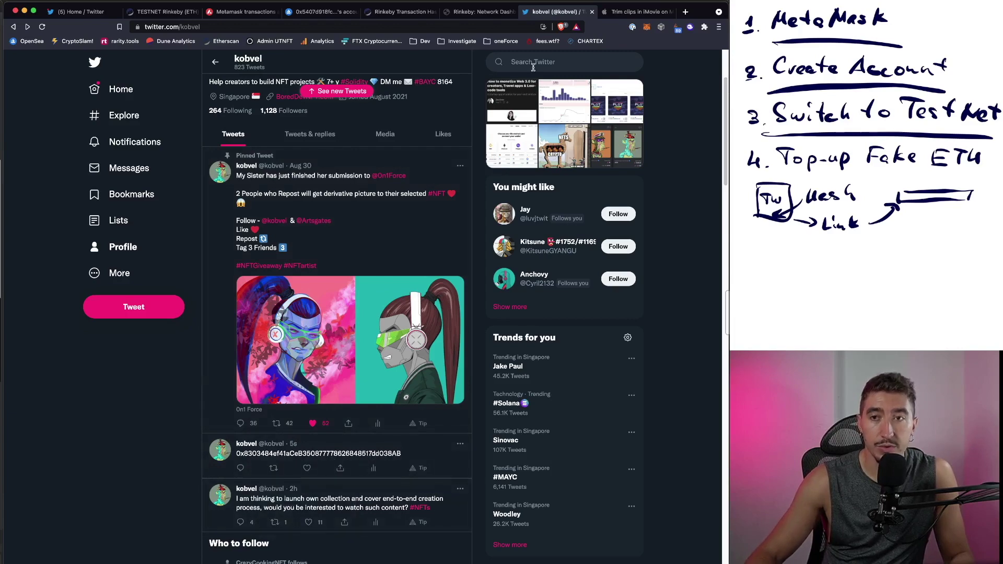
click(464, 12)
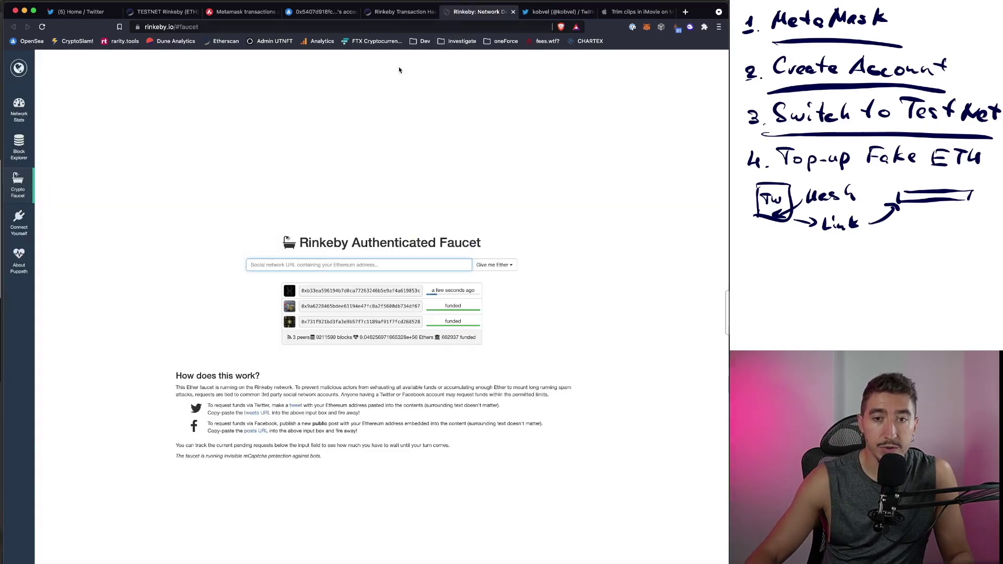
- Request 3 Ethers / 8 hours with the pasted tweet link, solving the motorcycle reCAPTCHA
click(387, 265)
key(ctrl+v)
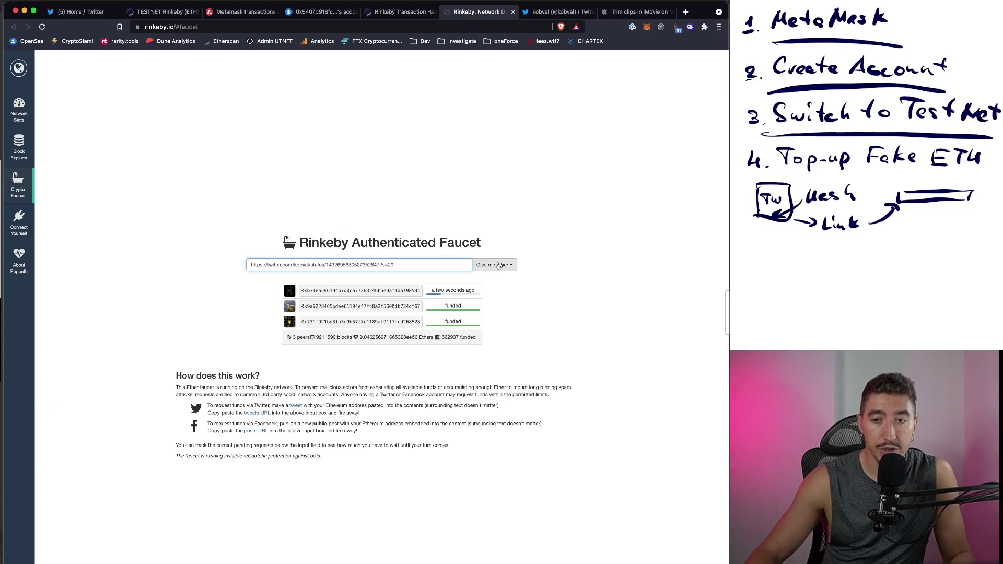
click(501, 265)
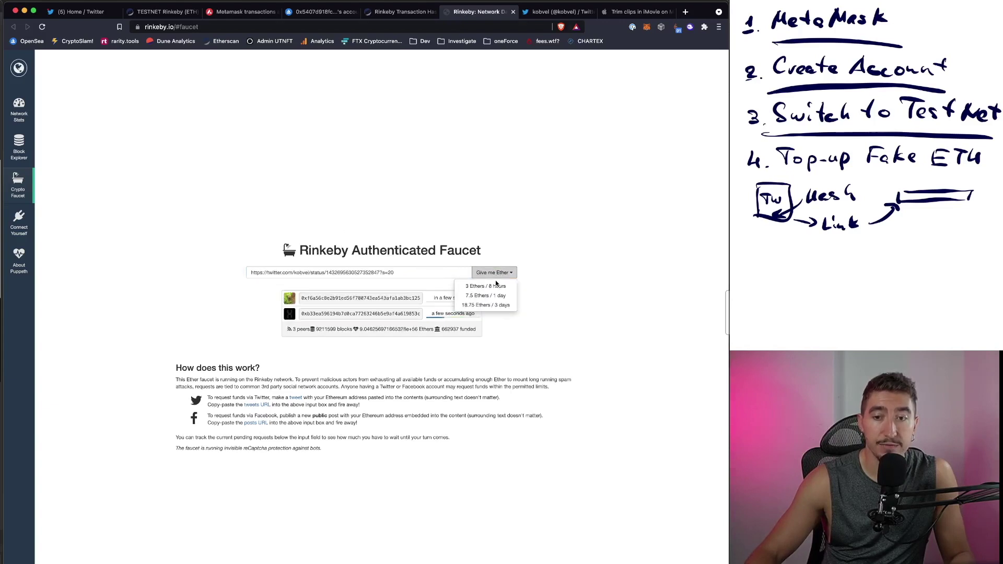
click(493, 287)
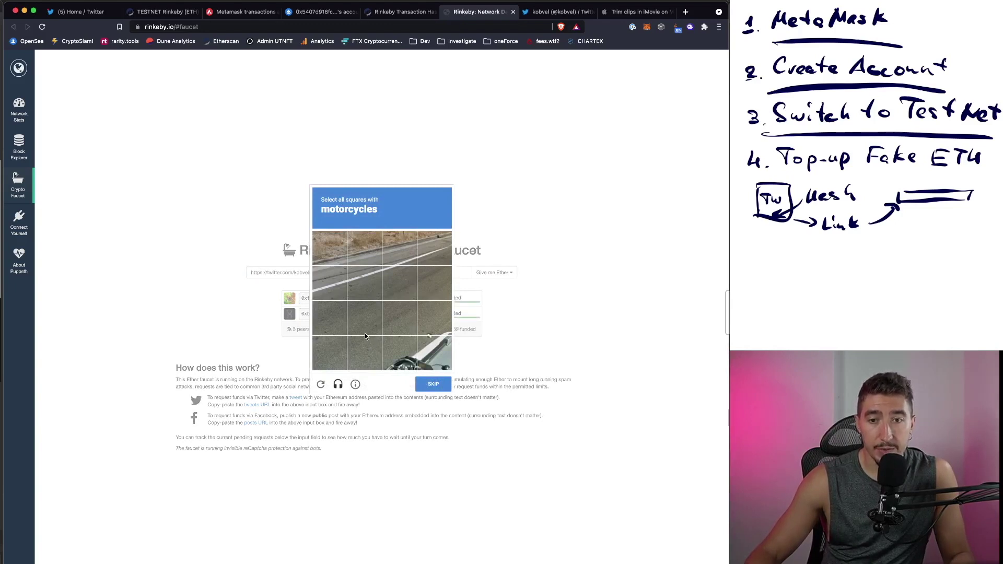
click(372, 341)
click(407, 345)
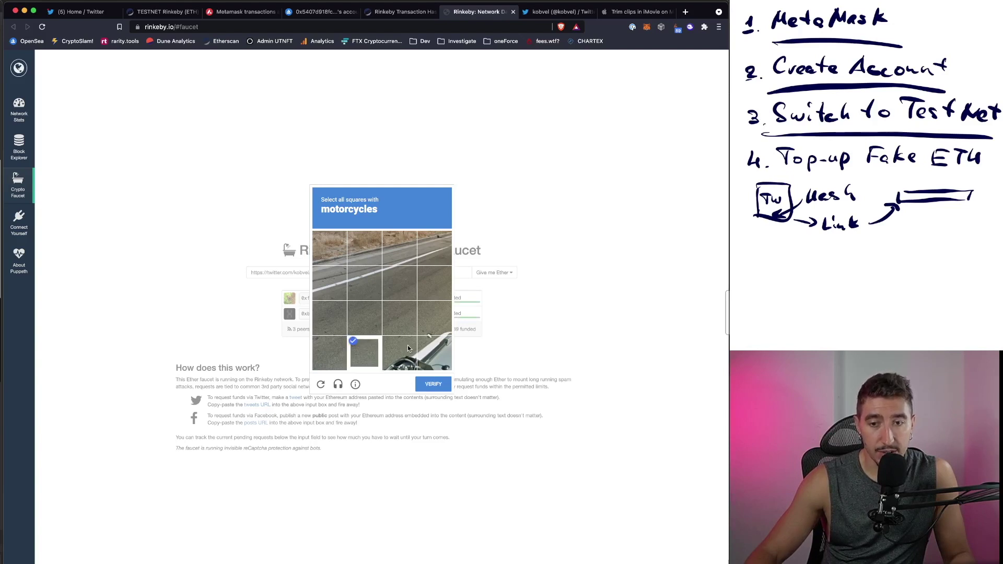
click(429, 350)
click(430, 390)
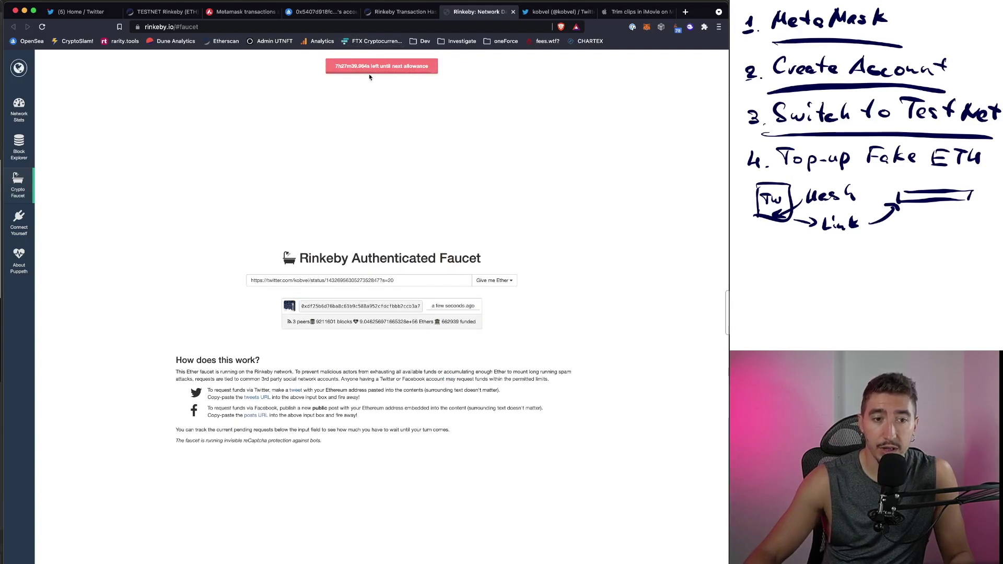
- Stay on Rinkeby in MetaMask and switch to ETH Acc: Main, showing 5.0563 ETH
click(646, 27)
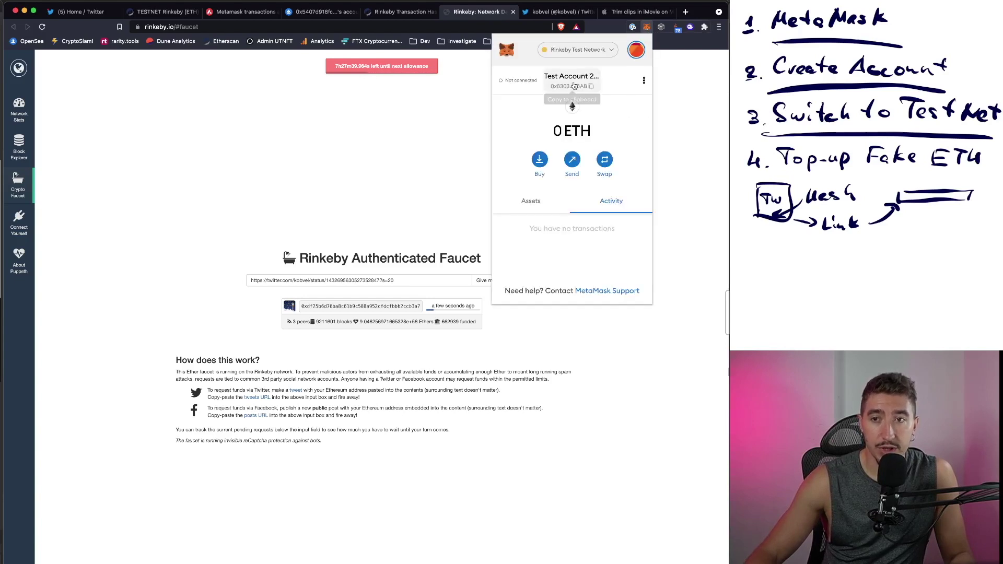
click(579, 52)
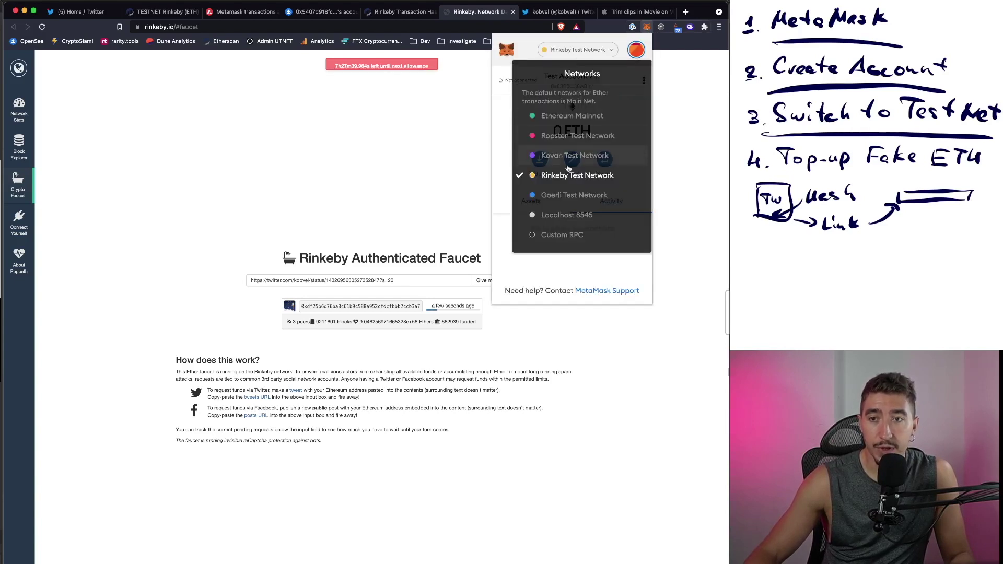
click(558, 77)
click(636, 49)
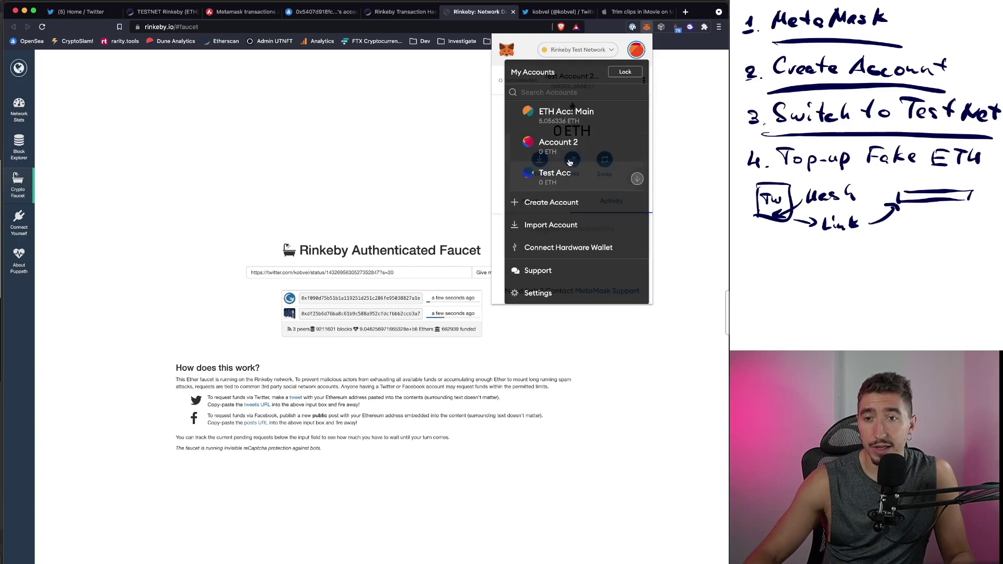
click(566, 121)
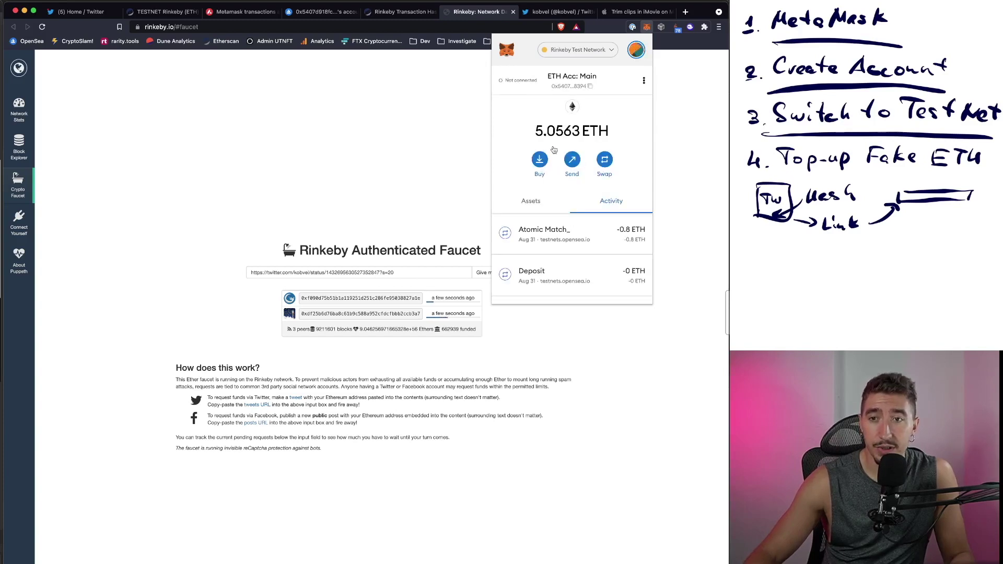
drag(535, 132, 609, 131)
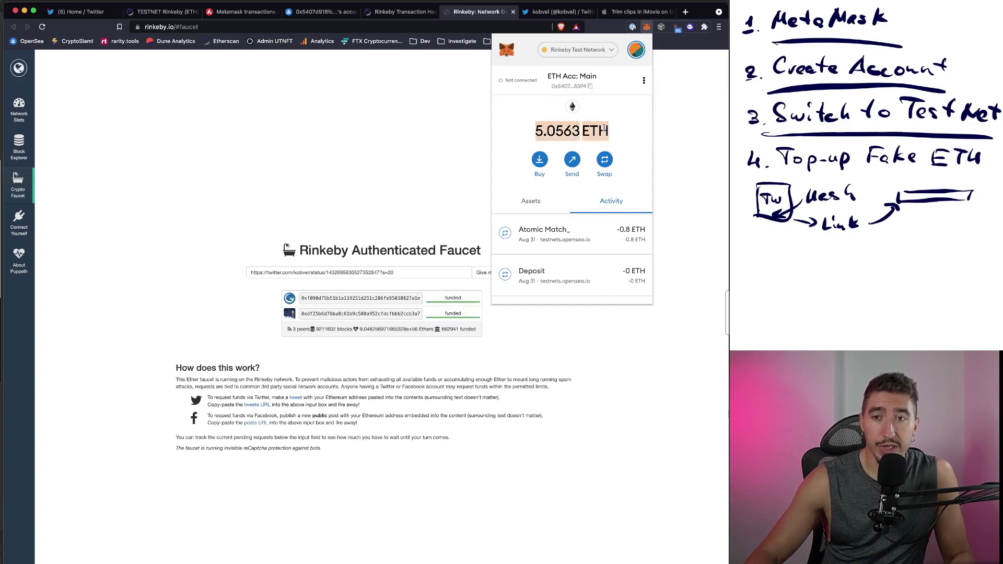
- Recheck the MetaMask balance a couple more times from the faucet page
click(424, 223)
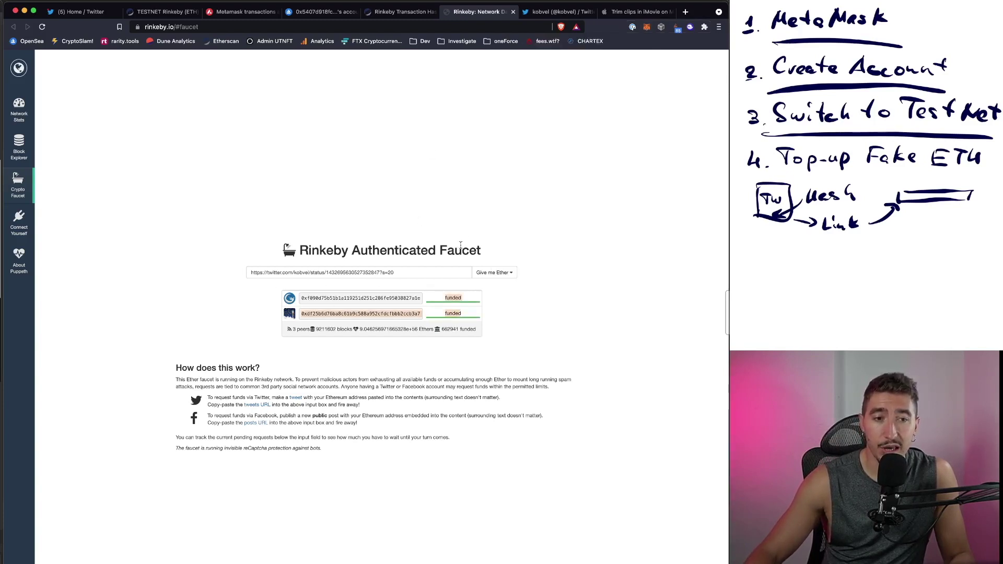
click(646, 29)
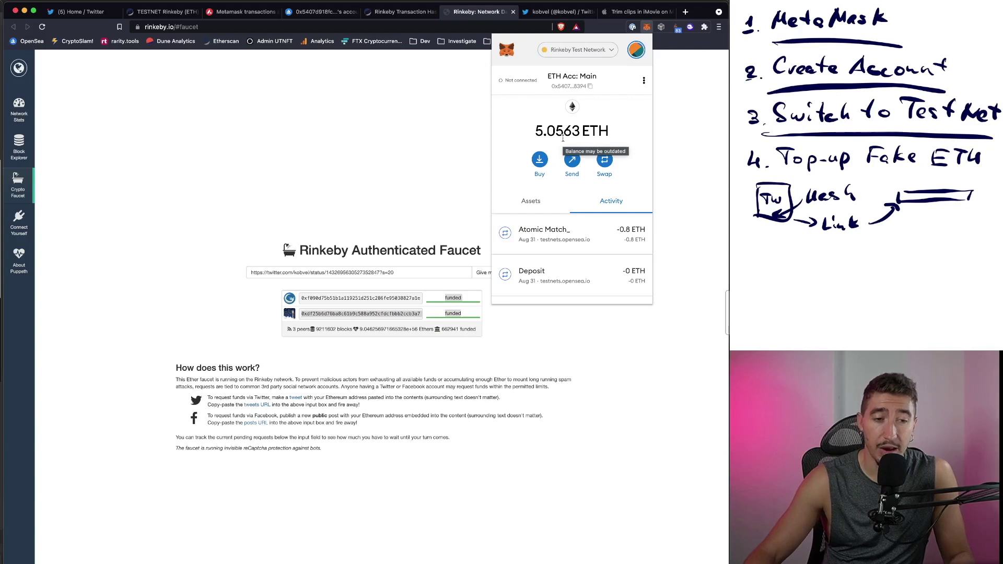
click(424, 157)
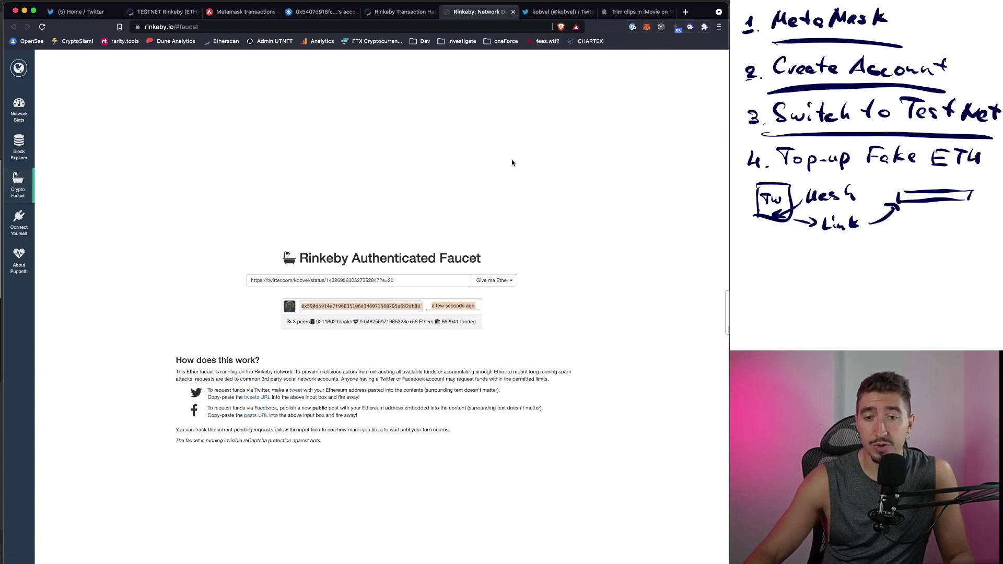
click(645, 28)
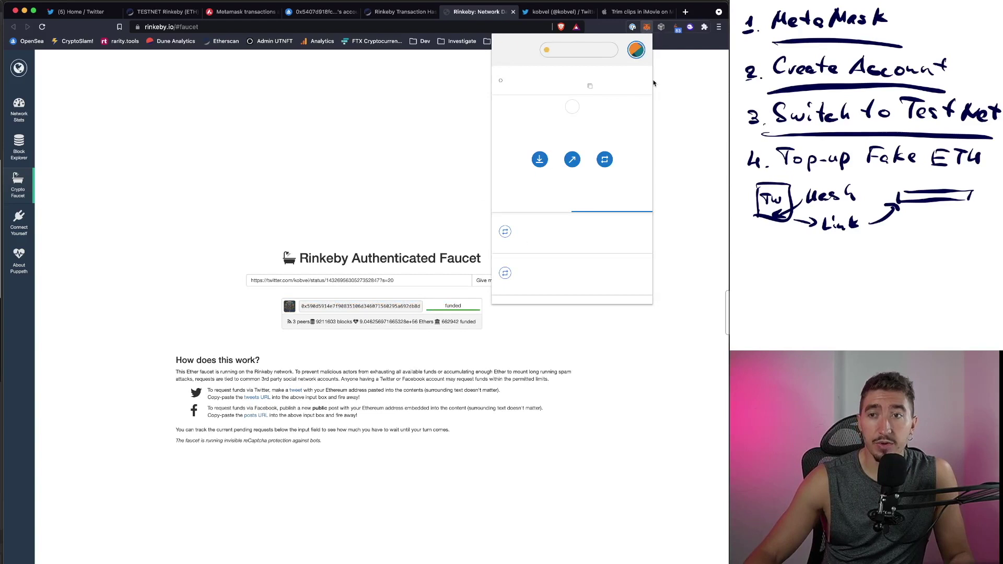
click(423, 138)
- On the OpenSea testnets tab, highlight the testnets.opensea.io site address in the URL bar
click(317, 12)
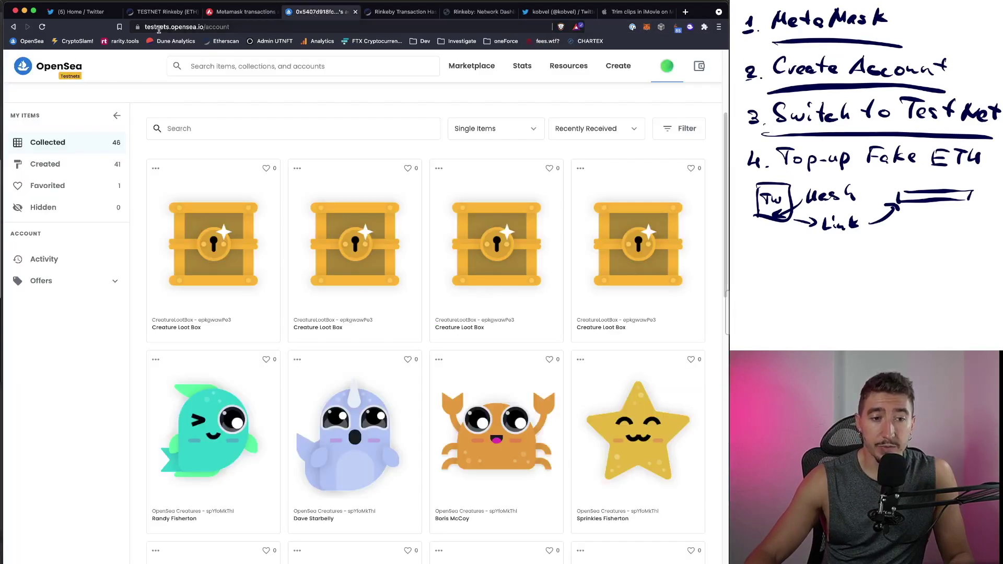
click(176, 27)
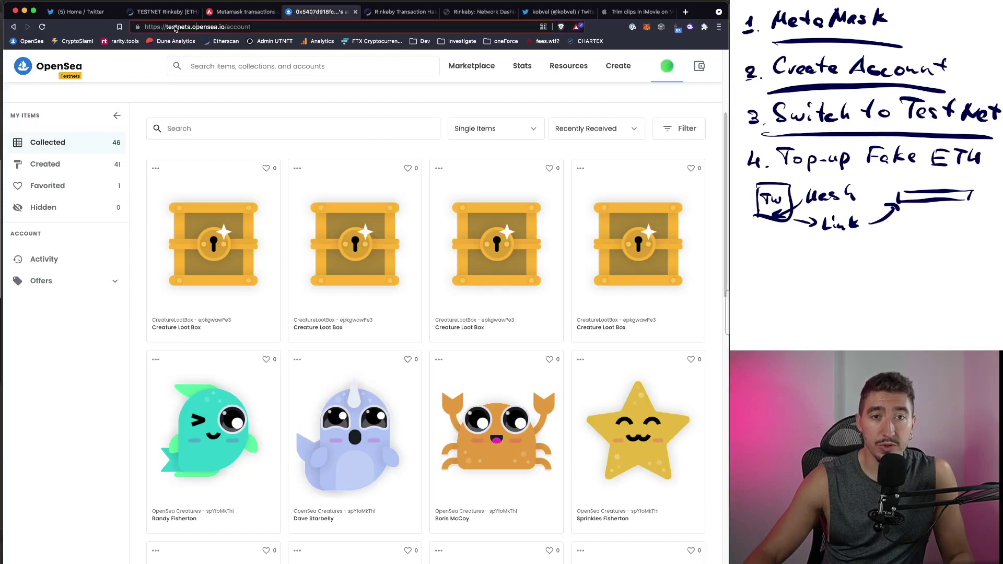
drag(194, 27, 130, 26)
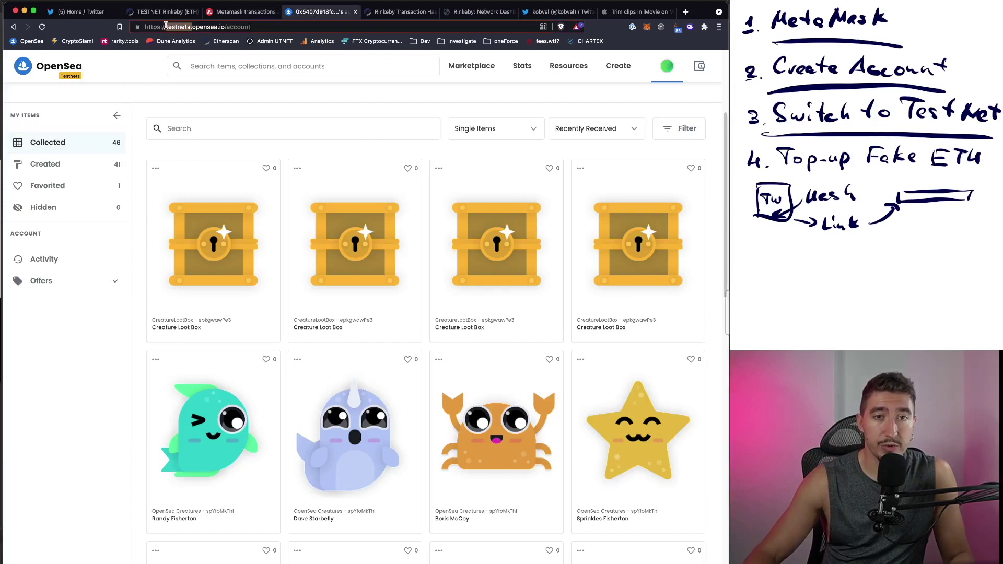
click(193, 28)
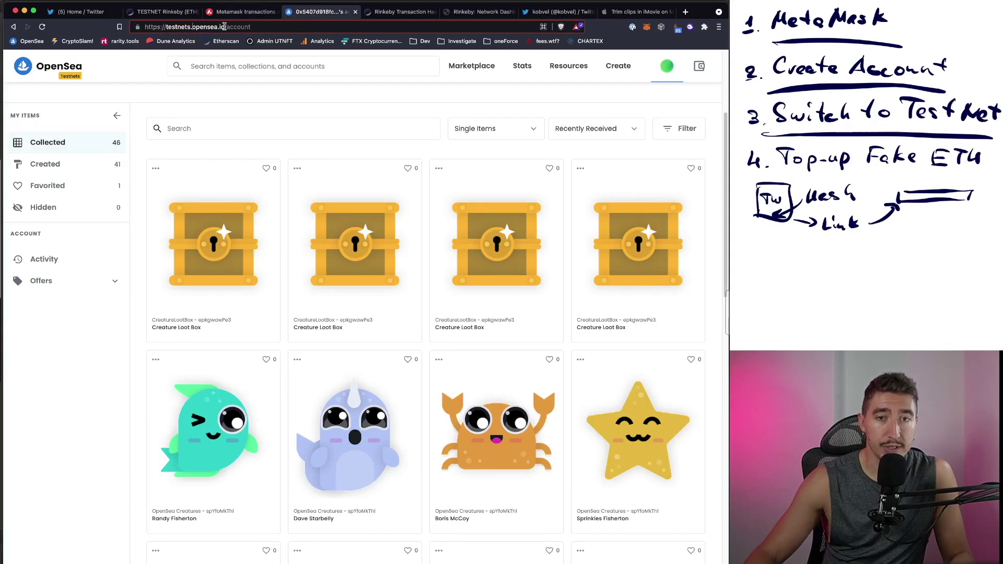
drag(224, 27, 117, 27)
click(219, 26)
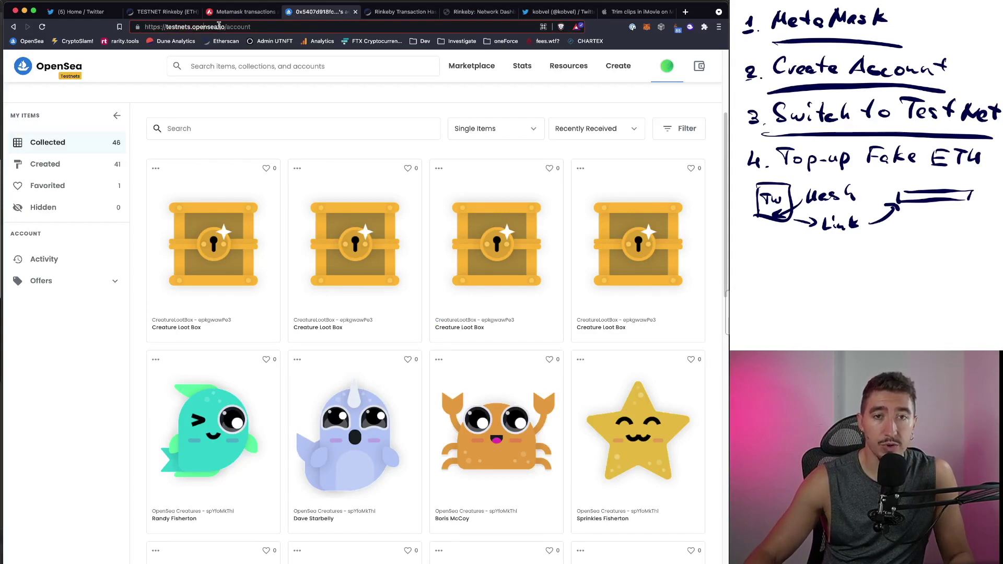
drag(227, 26, 92, 23)
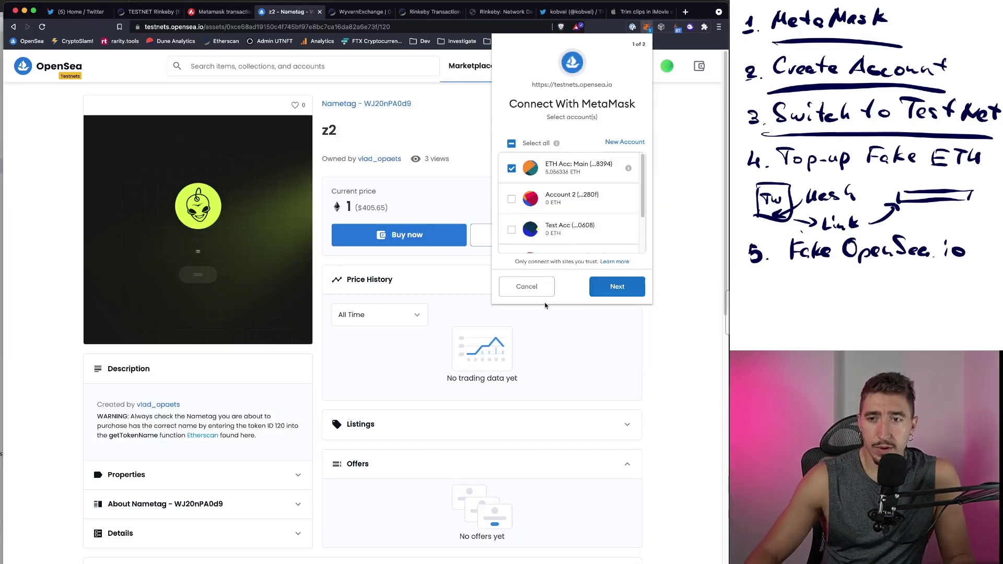
- Dismiss the MetaMask connection request, then bring it back
click(408, 188)
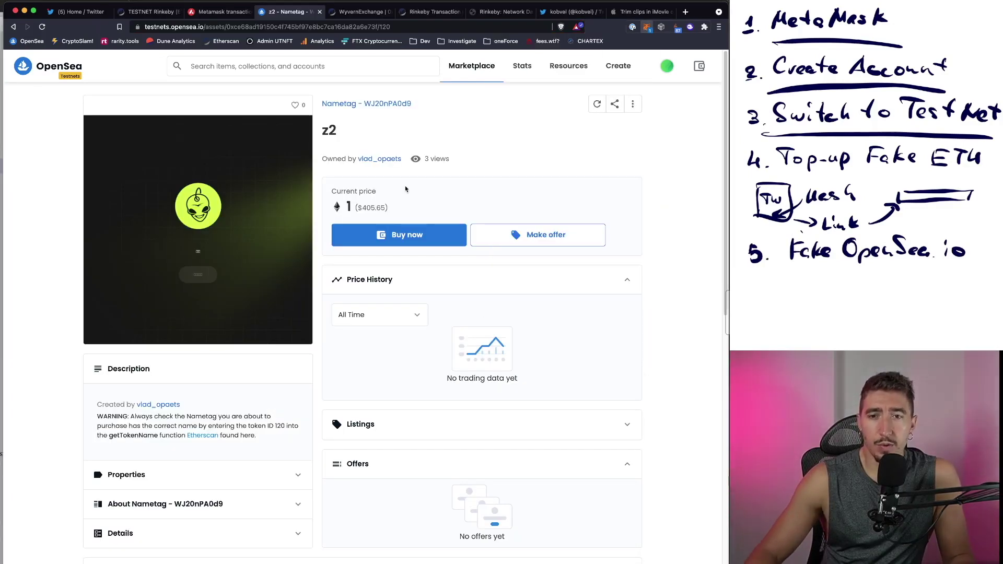
click(646, 26)
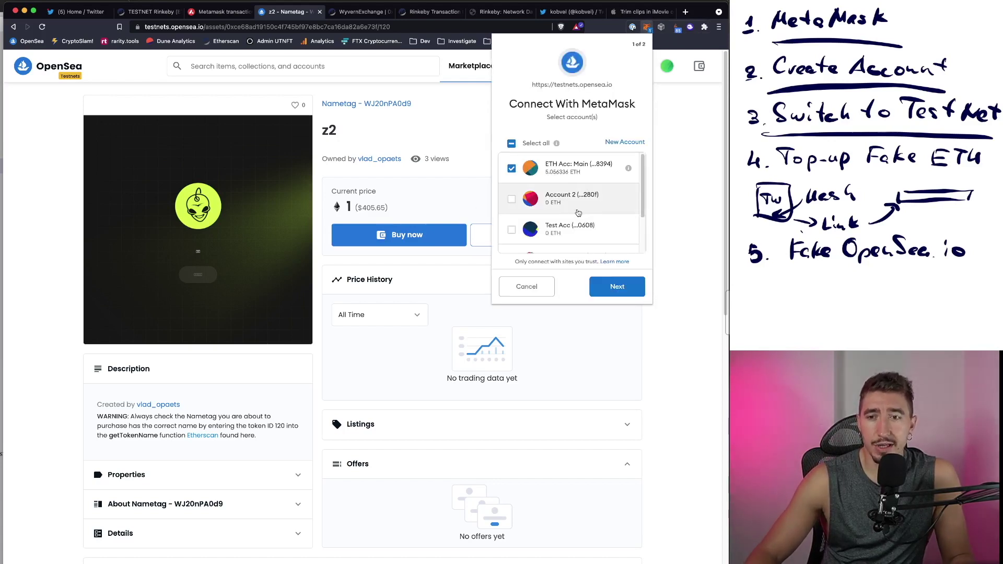
click(522, 288)
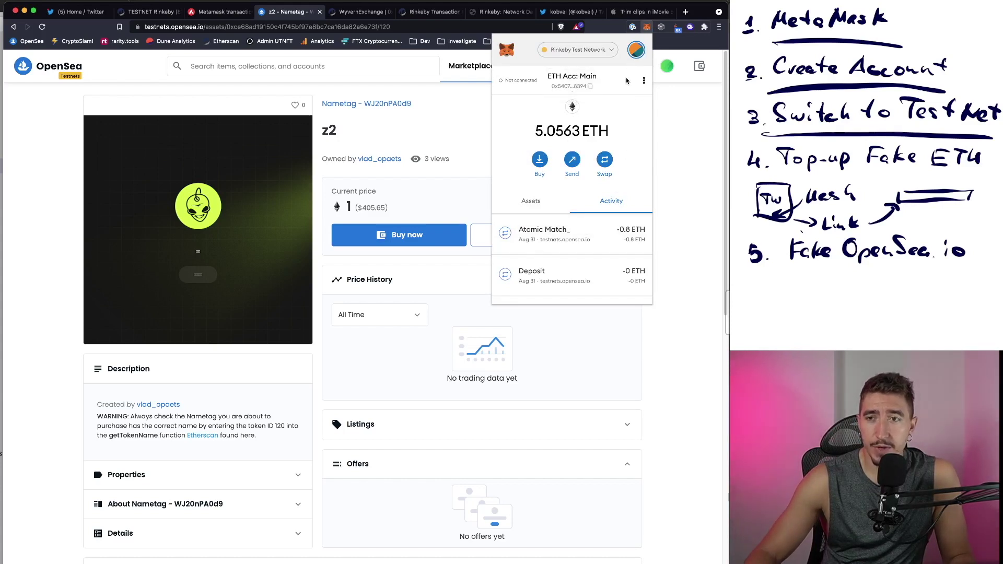
- Manually connect ETH Acc: Main to testnets.opensea.io through Connected sites
click(643, 81)
click(591, 160)
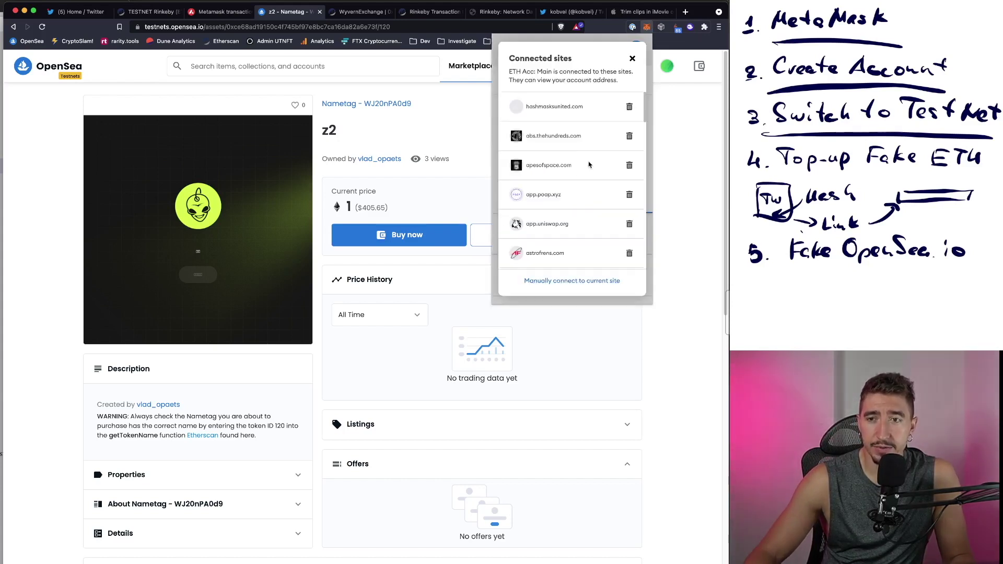
click(547, 283)
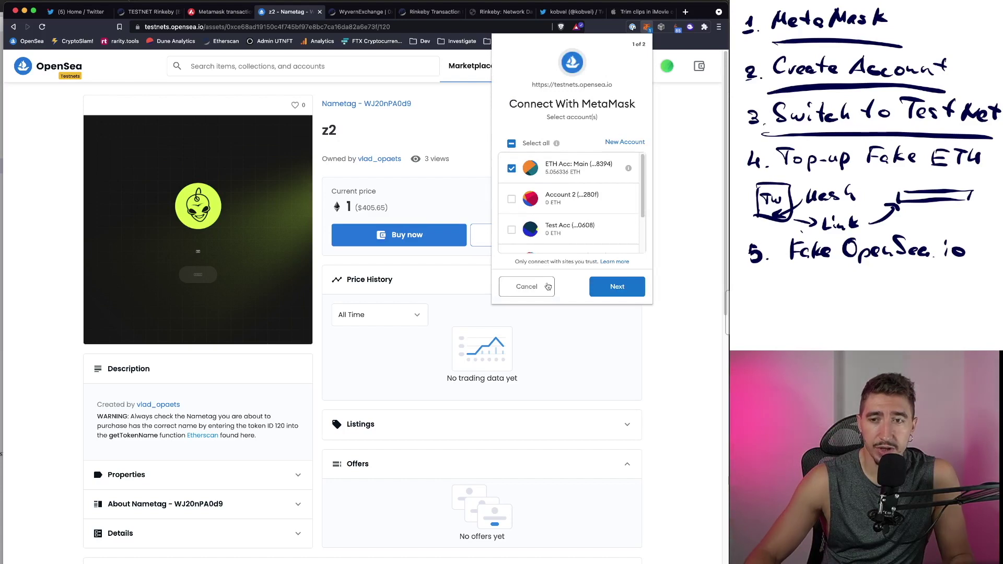
click(625, 287)
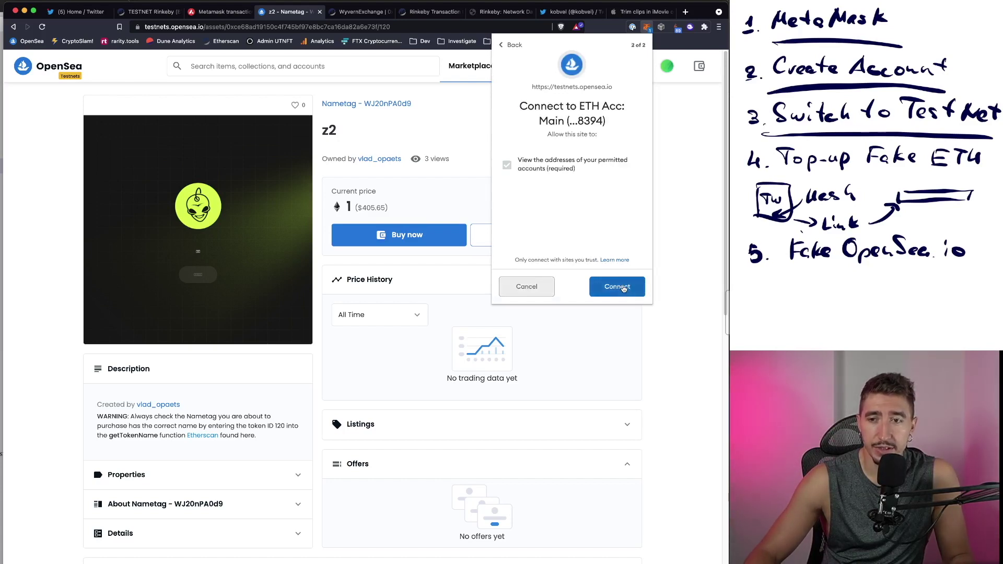
click(617, 288)
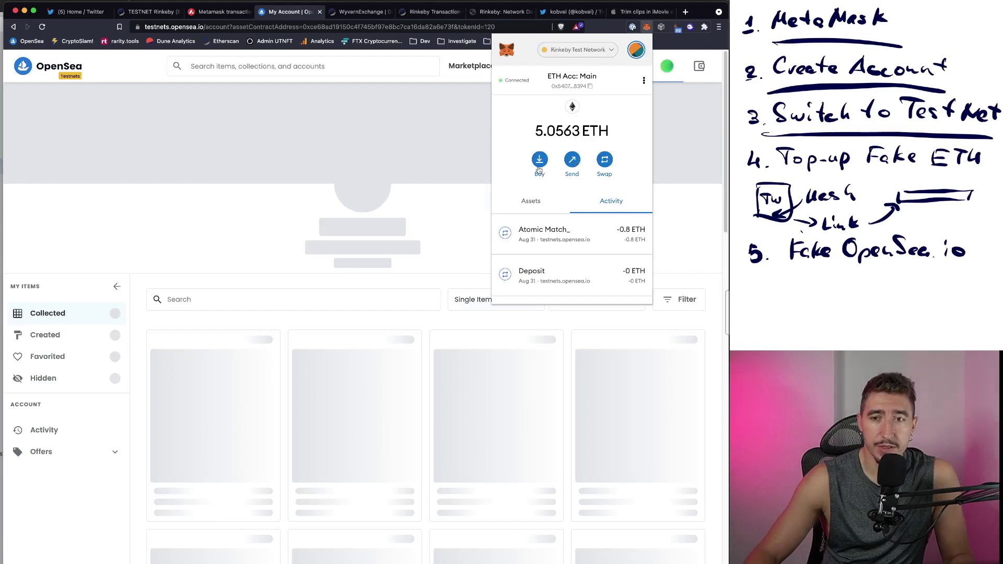
click(423, 127)
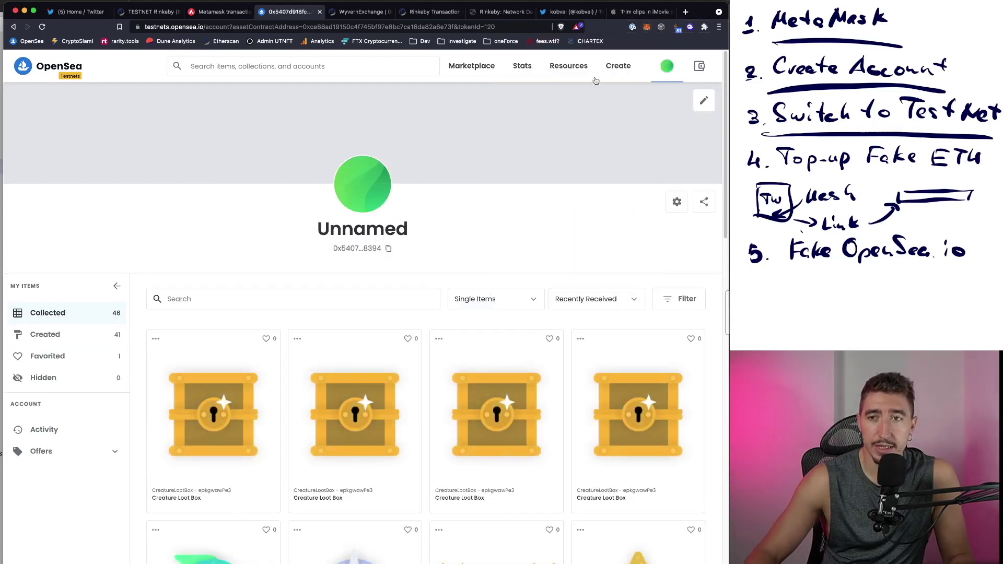
- From Rankings sorted by 24h %, open Nametag - WJ20nPA0d9 filtered to Buy Now, then item z2
mouse_move(521, 66)
click(520, 103)
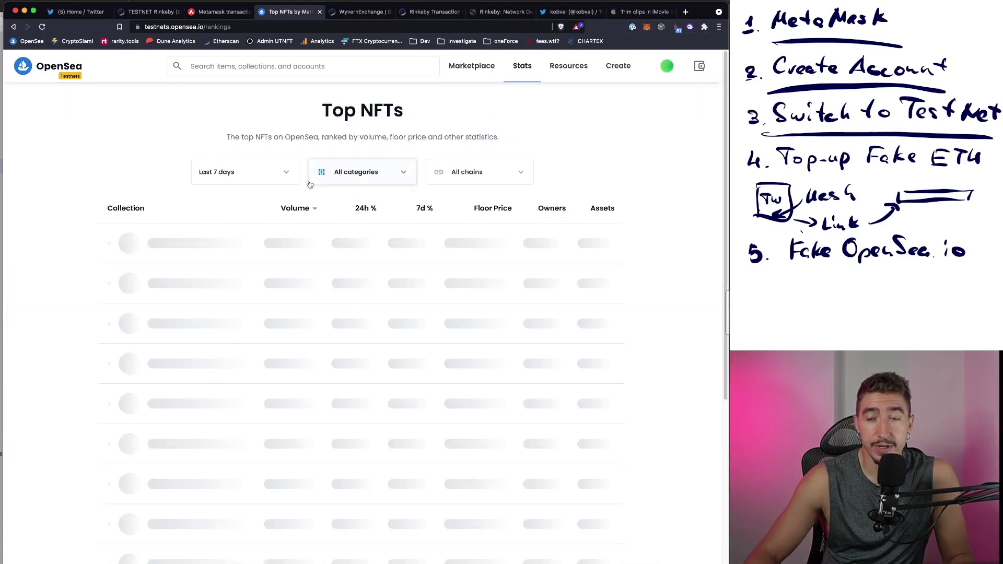
scroll(147, 248, down, 1)
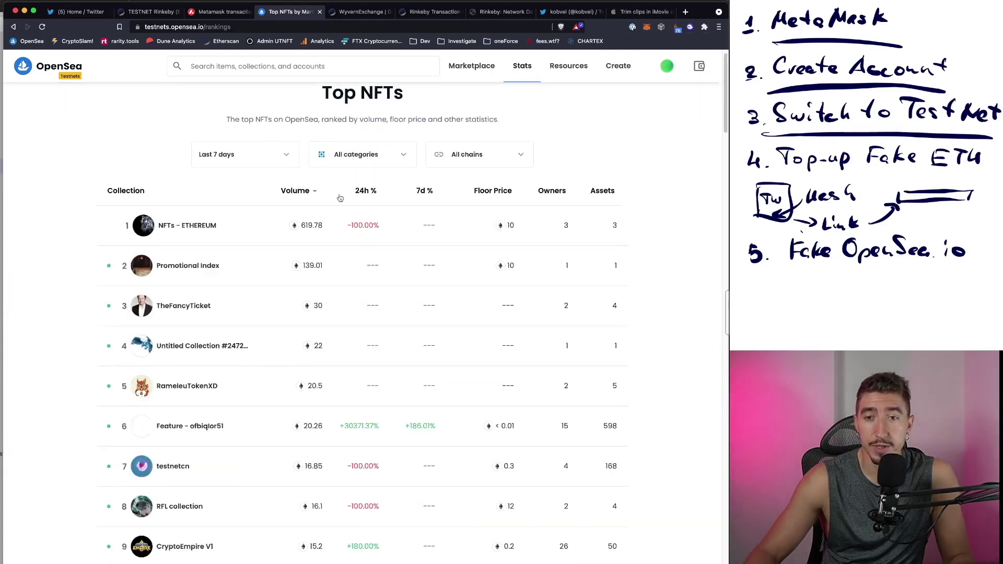
click(364, 190)
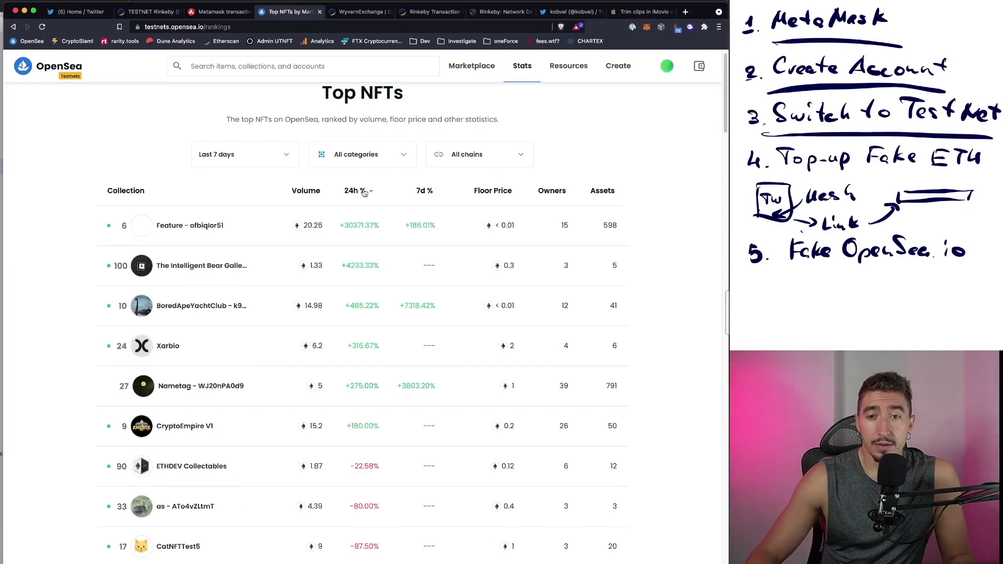
click(240, 390)
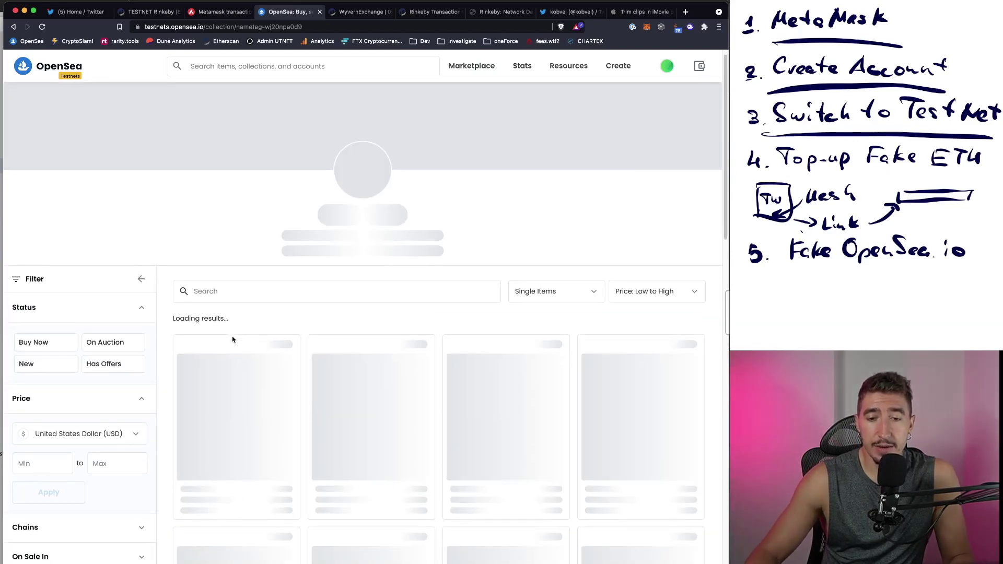
click(45, 384)
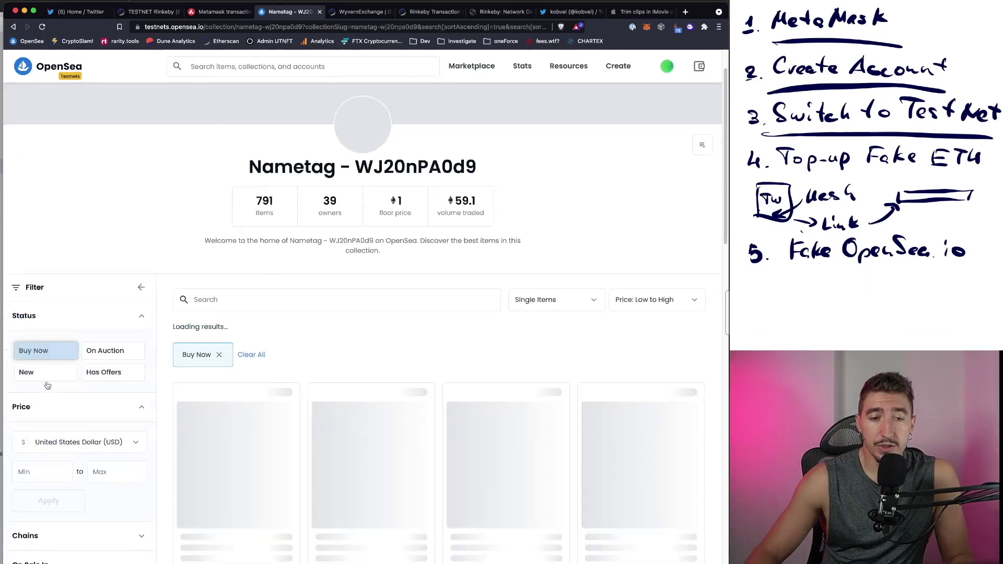
scroll(266, 378, down, 2)
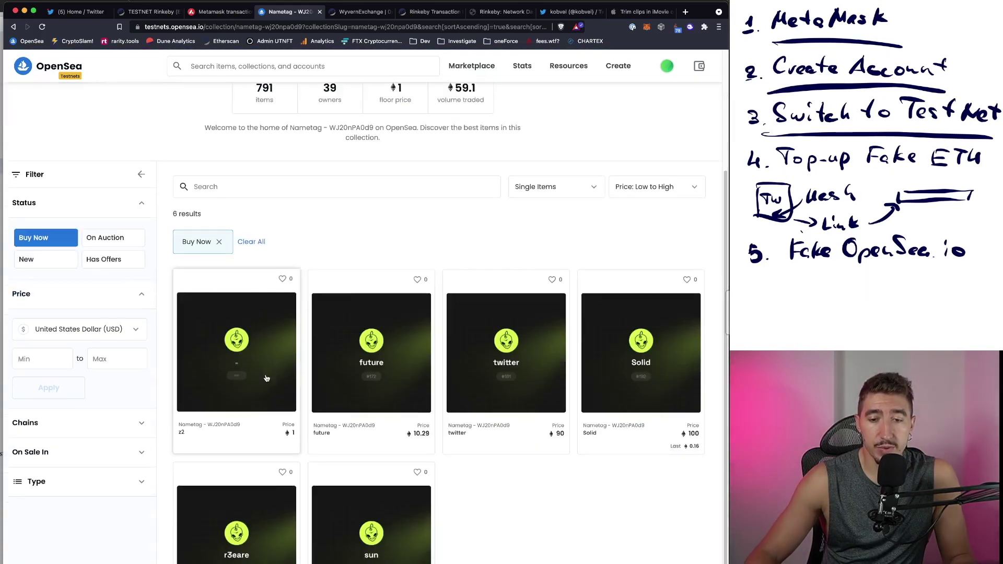
scroll(226, 375, down, 1)
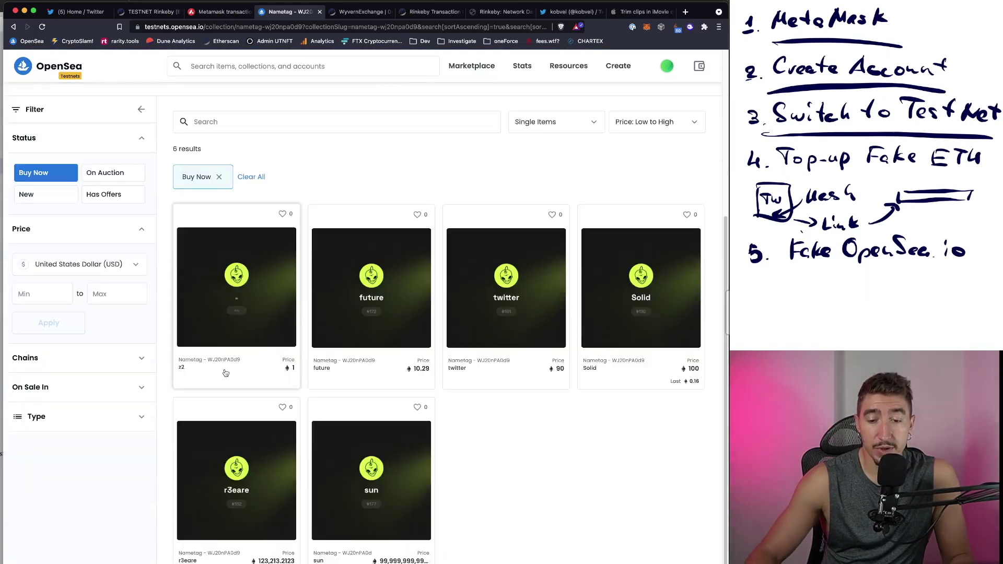
click(195, 340)
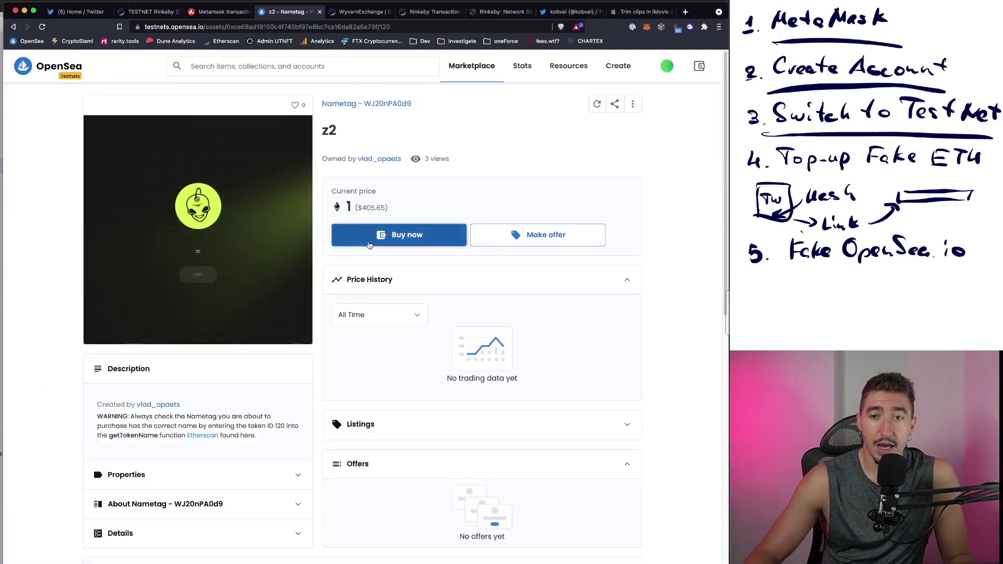
- Buy the z2 Nametag for 1 ETH, accepting the review checkbox and submitting checkout
click(368, 244)
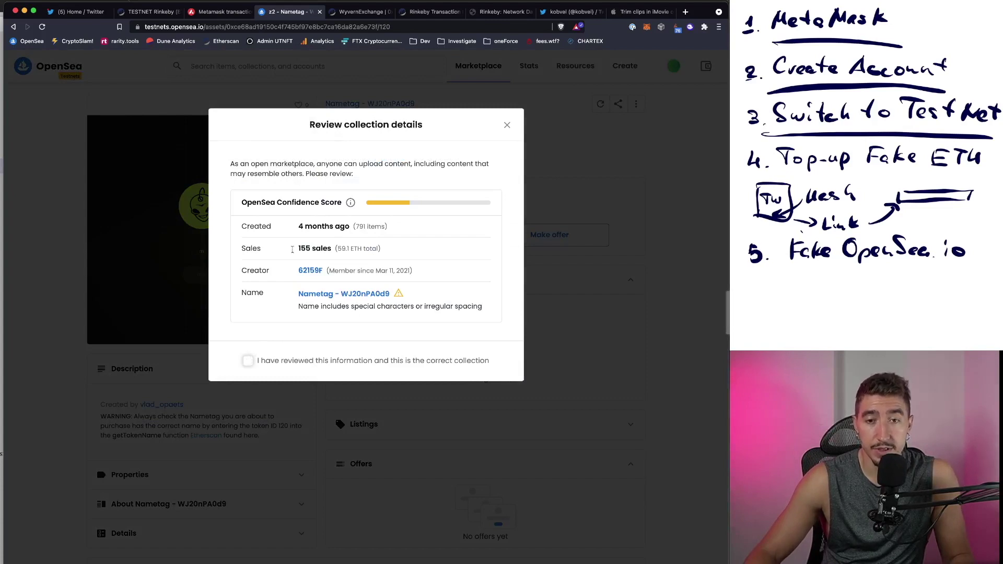
click(249, 360)
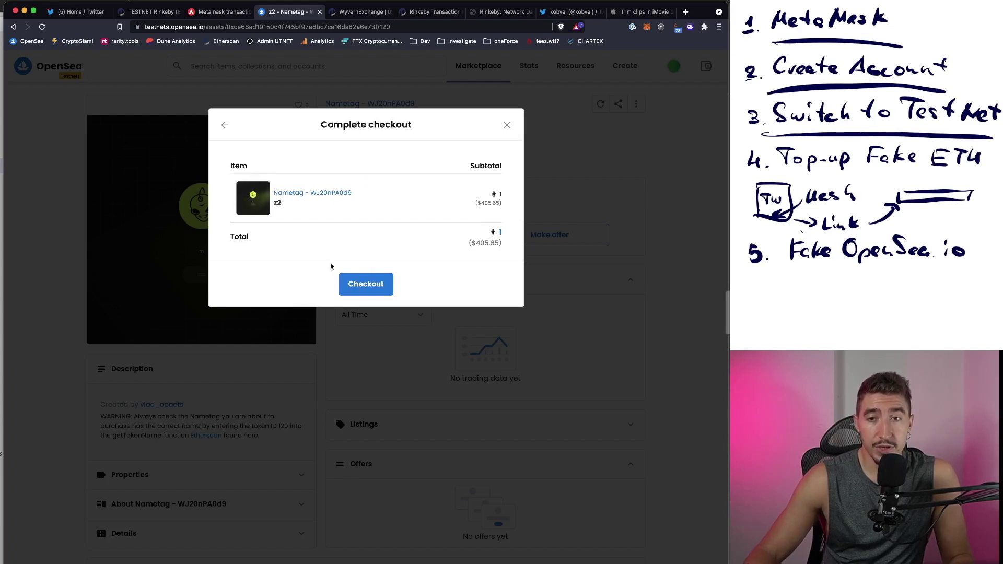
click(349, 288)
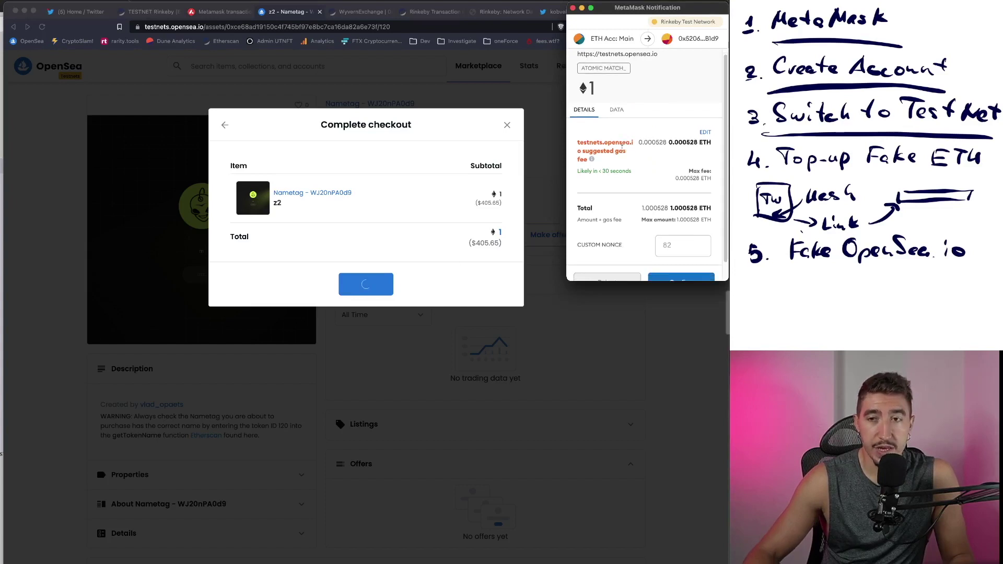
scroll(621, 147, down, 2)
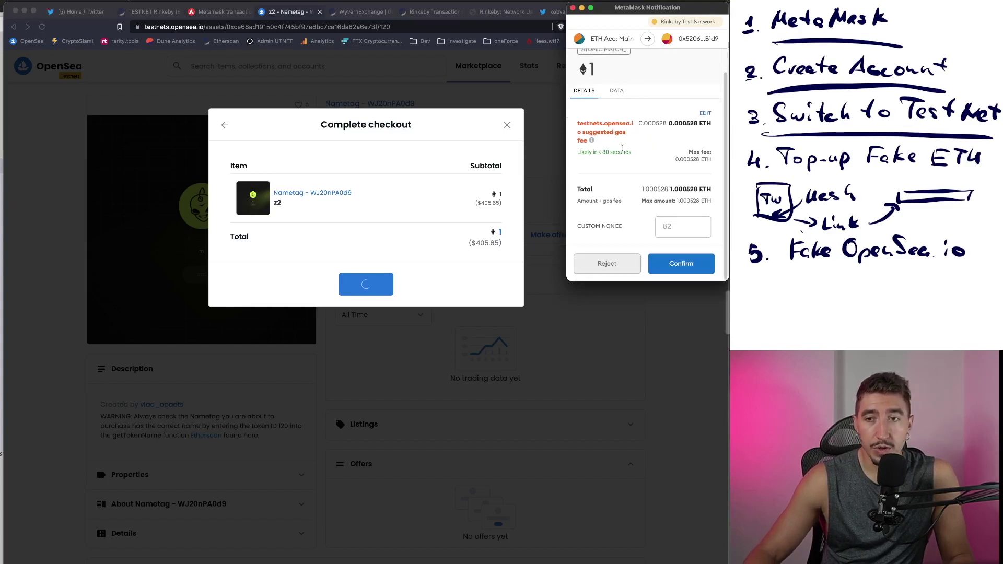
scroll(621, 149, up, 2)
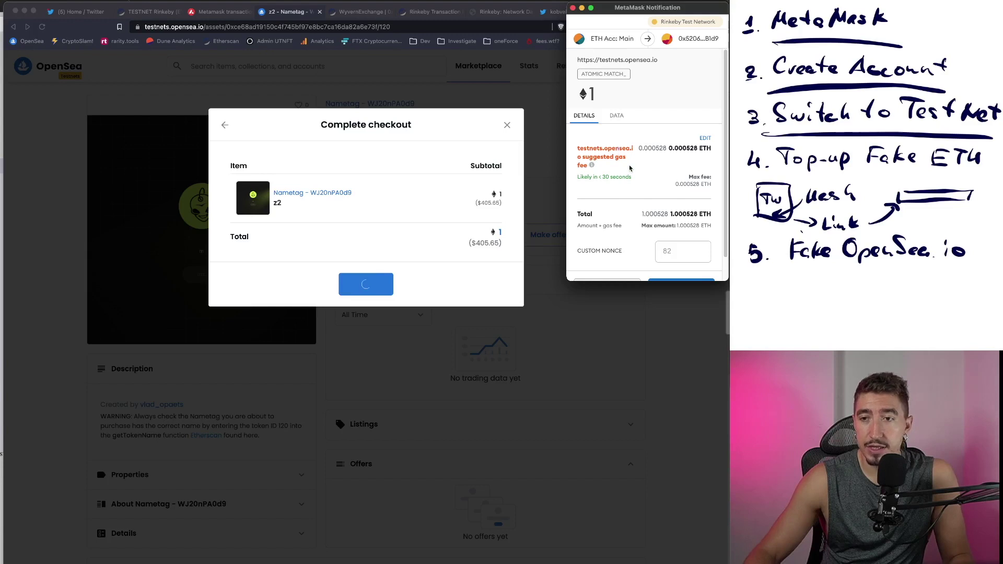
scroll(630, 168, down, 2)
scroll(627, 109, up, 2)
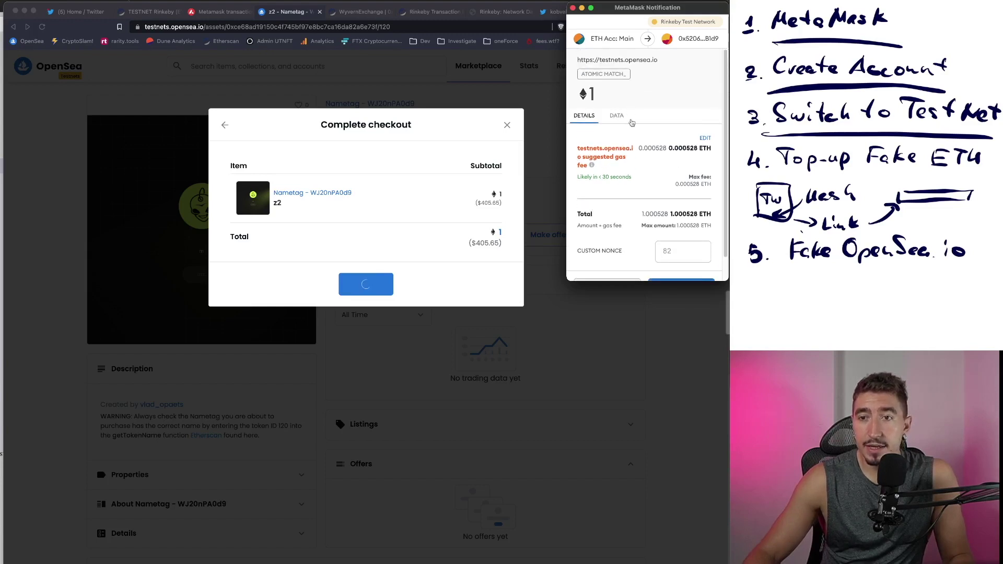
scroll(693, 140, down, 1)
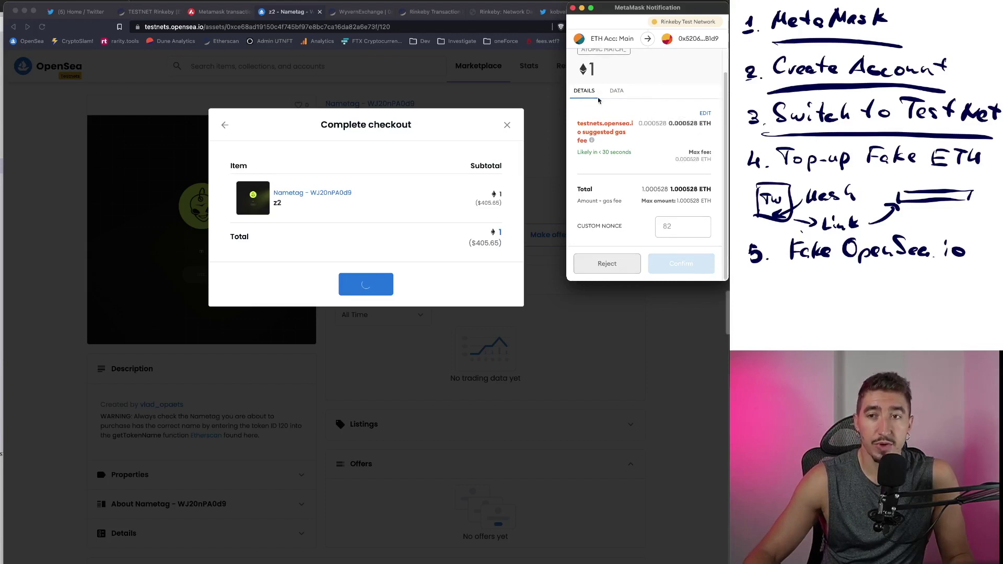
scroll(632, 140, up, 2)
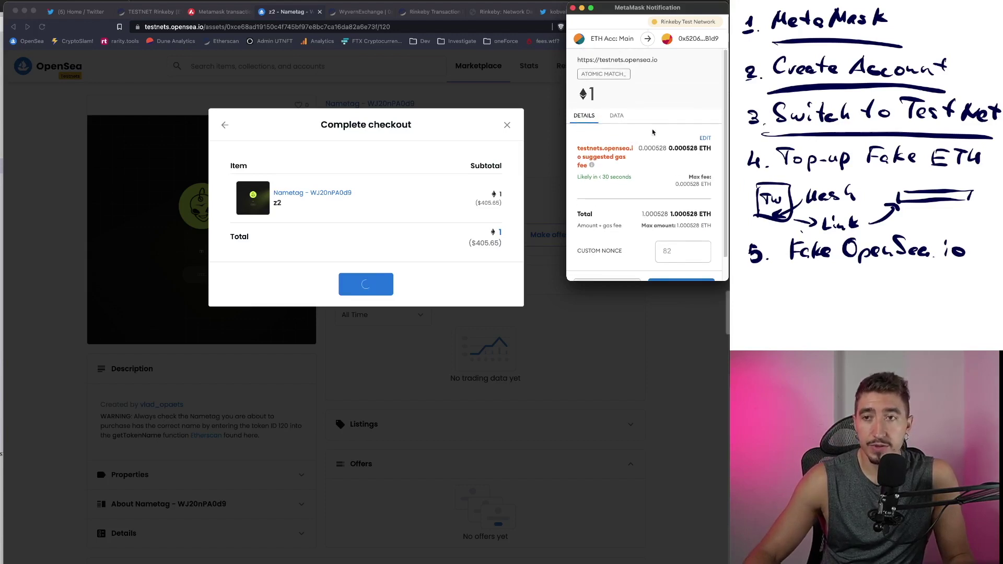
scroll(650, 157, down, 2)
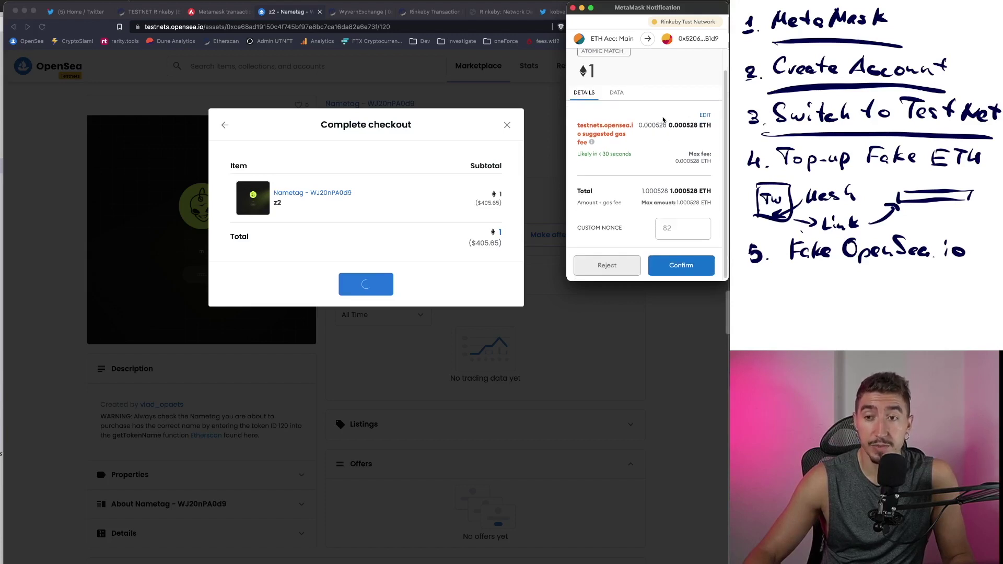
scroll(663, 121, up, 2)
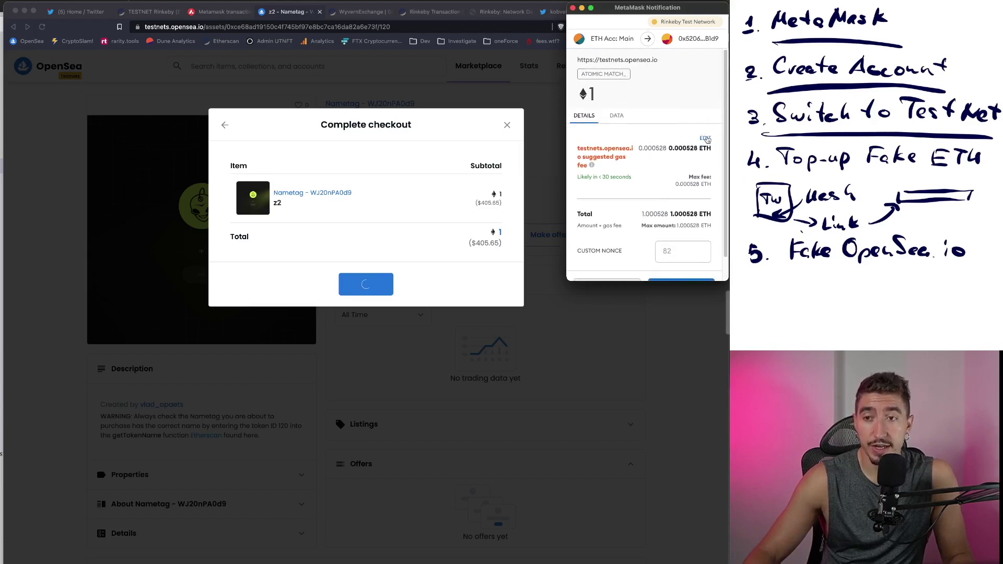
click(706, 139)
- Save Medium gas priority (1.5 GWEI) and confirm the 1.000528 ETH purchase transaction
click(707, 39)
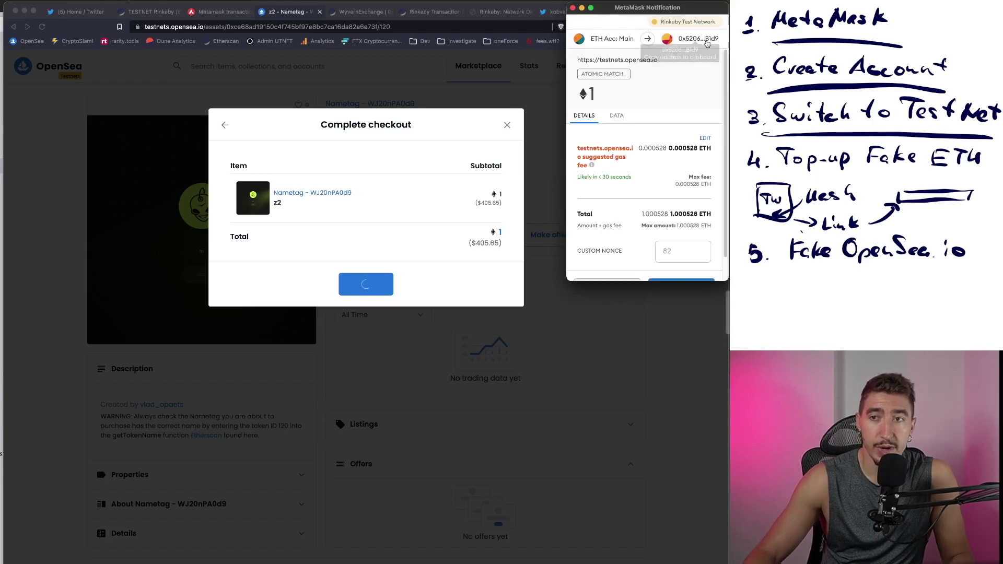
click(705, 139)
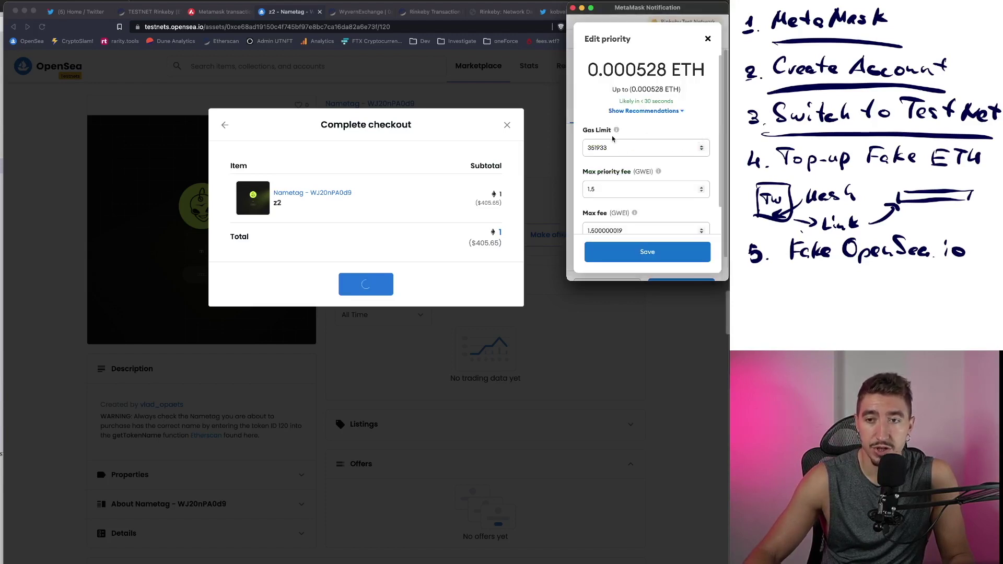
scroll(612, 139, down, 2)
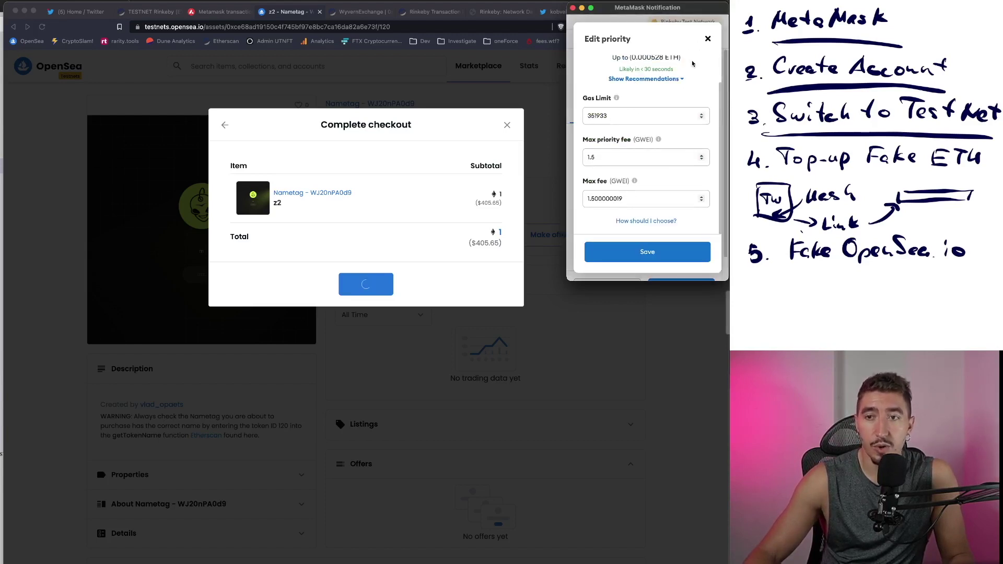
click(648, 81)
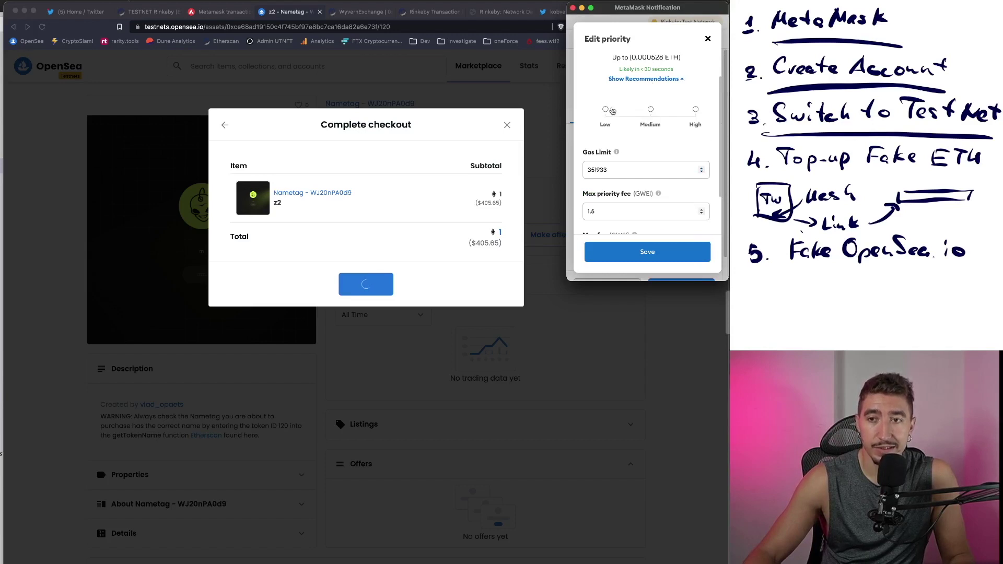
click(651, 111)
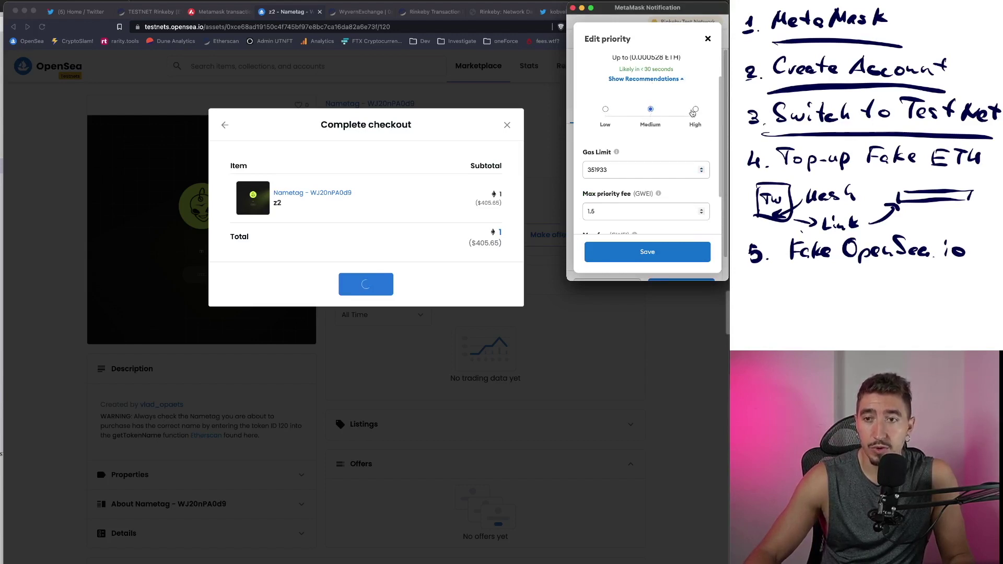
click(694, 110)
scroll(655, 64, down, 3)
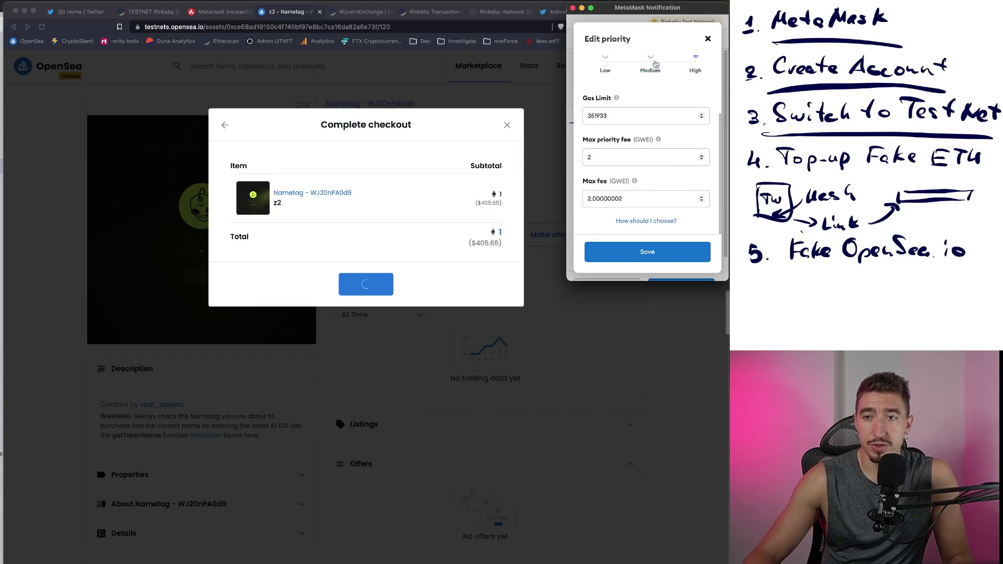
click(652, 61)
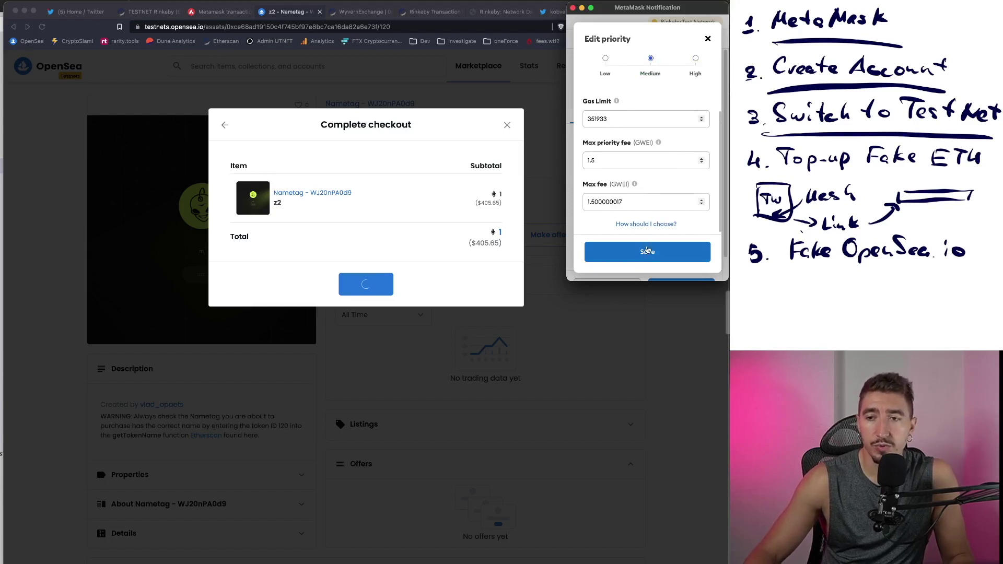
click(647, 252)
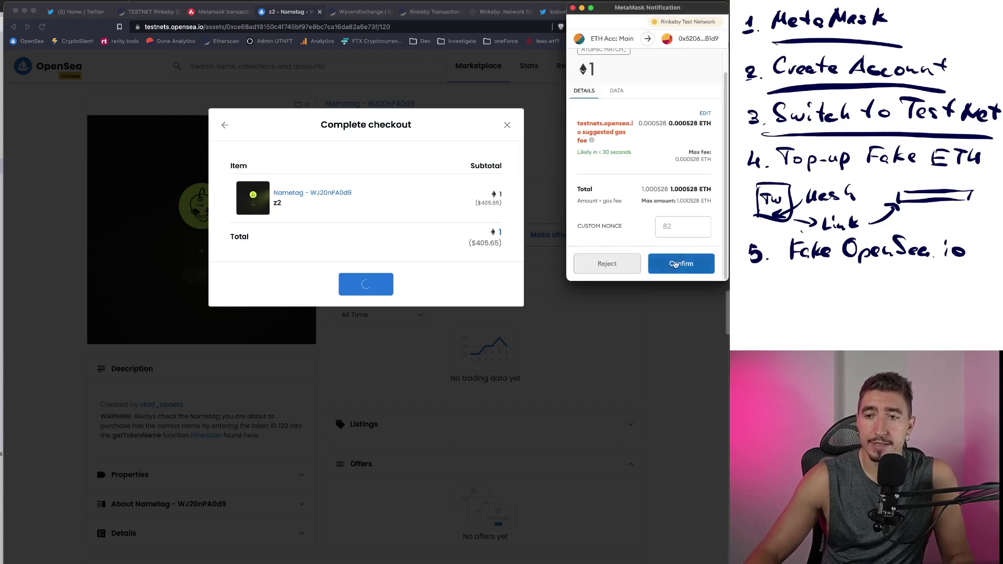
click(675, 263)
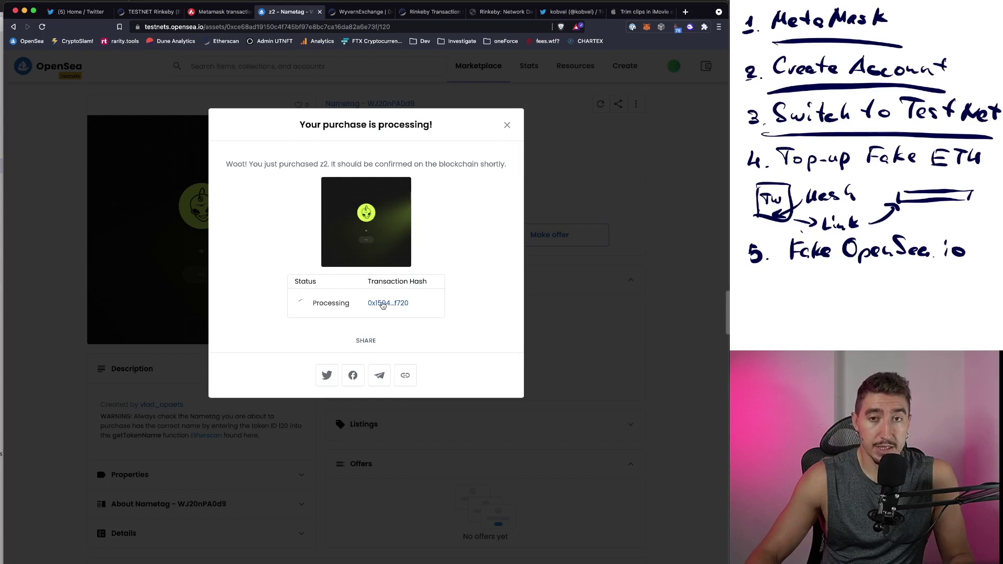
- View the pending purchase transaction hash on Rinkeby Etherscan
click(382, 303)
click(388, 11)
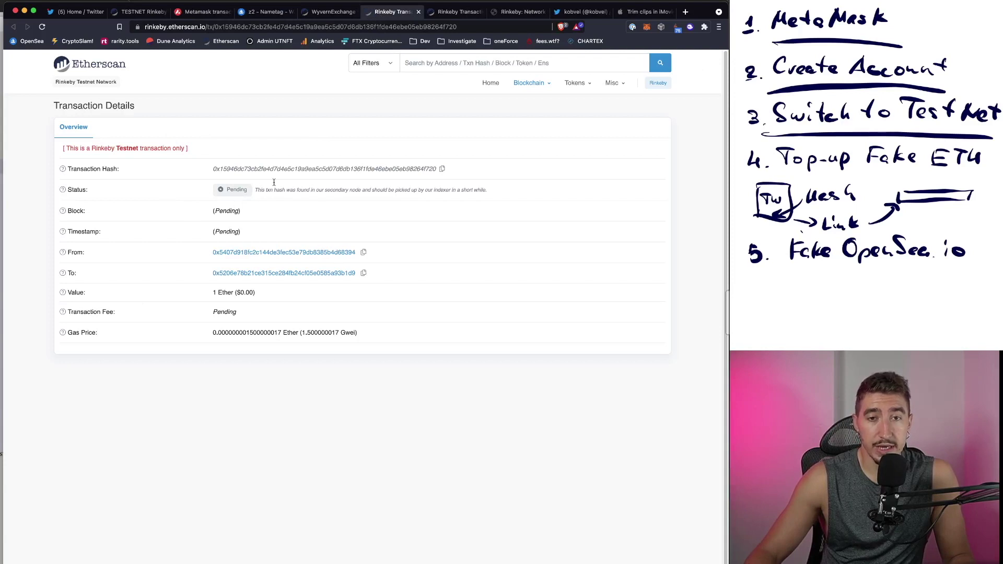
- Reload Etherscan to show block 9211635, then go back to the 'z2 - Nametag' OpenSea tab
key(super+r)
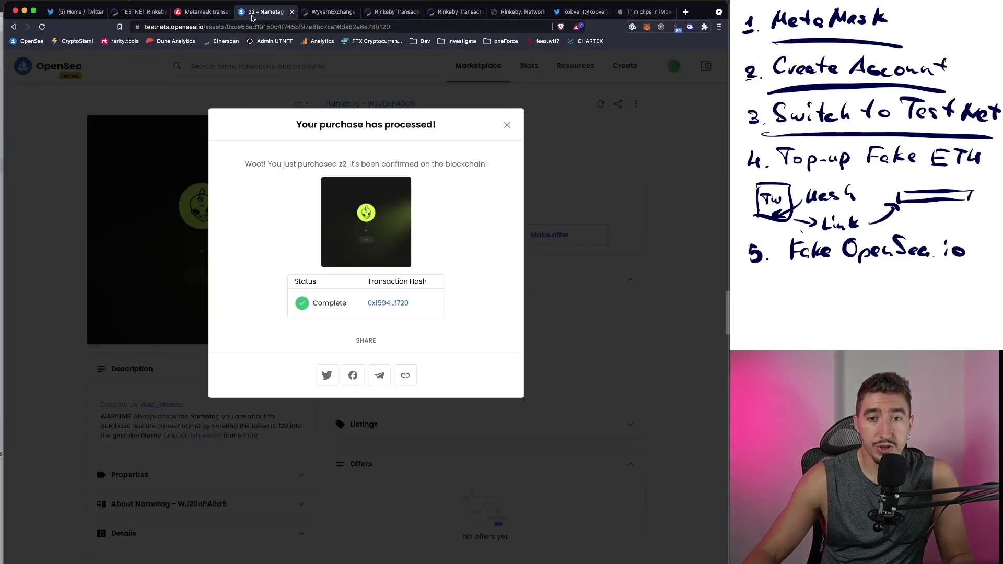
click(265, 11)
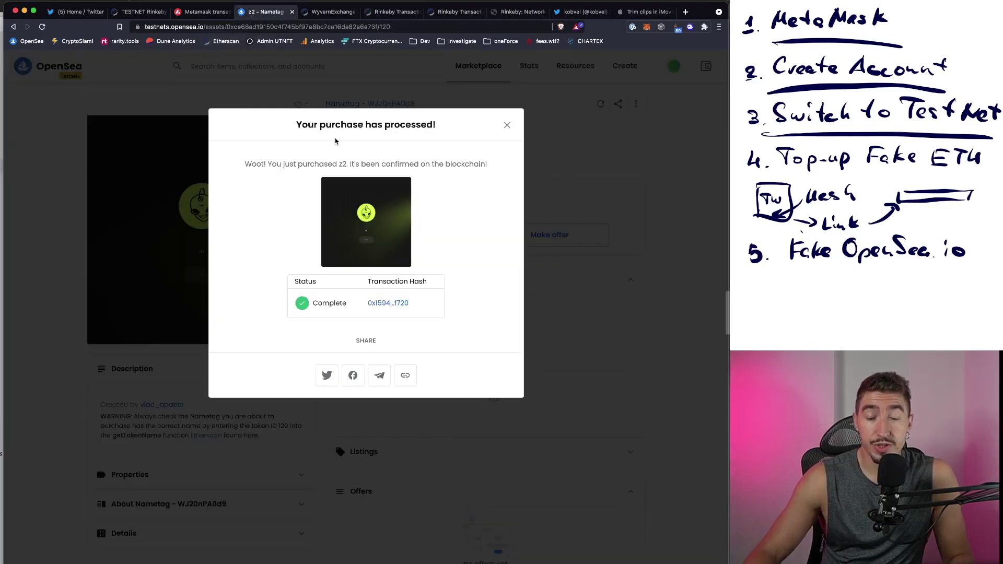
- Close the confirmation, view My Profile's 47 collected items, and verify MetaMask shows 4.056 ETH
key(Escape)
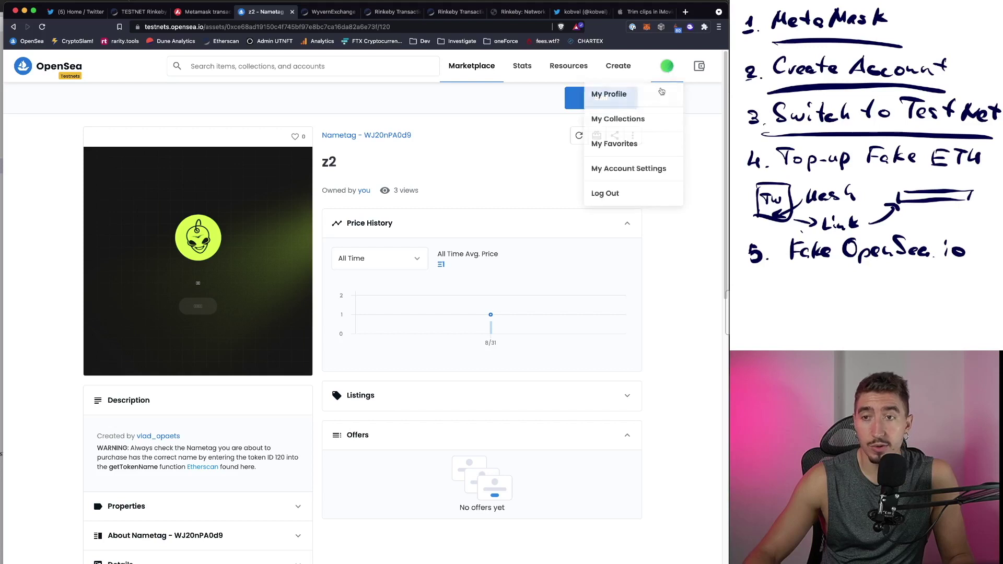
click(655, 97)
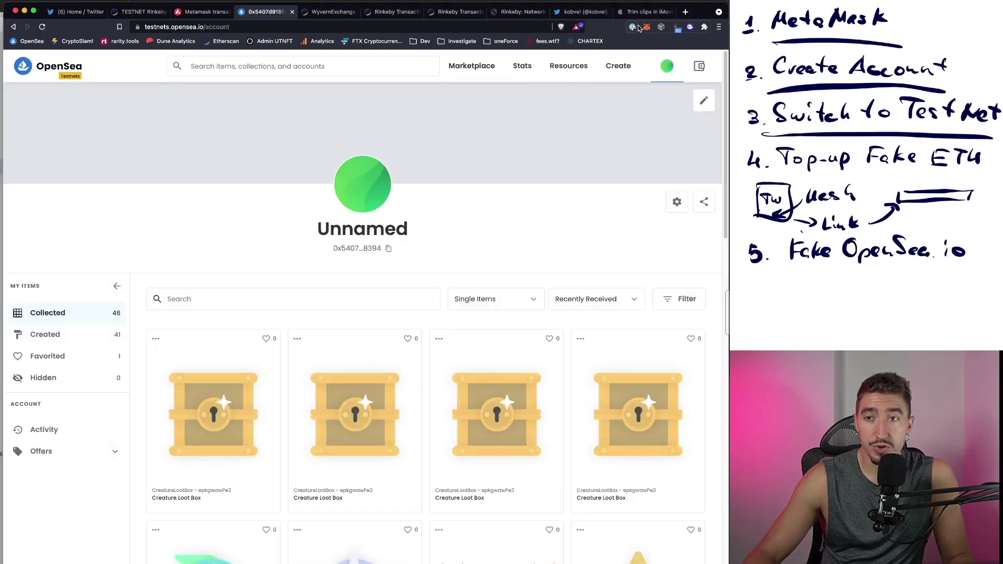
click(644, 27)
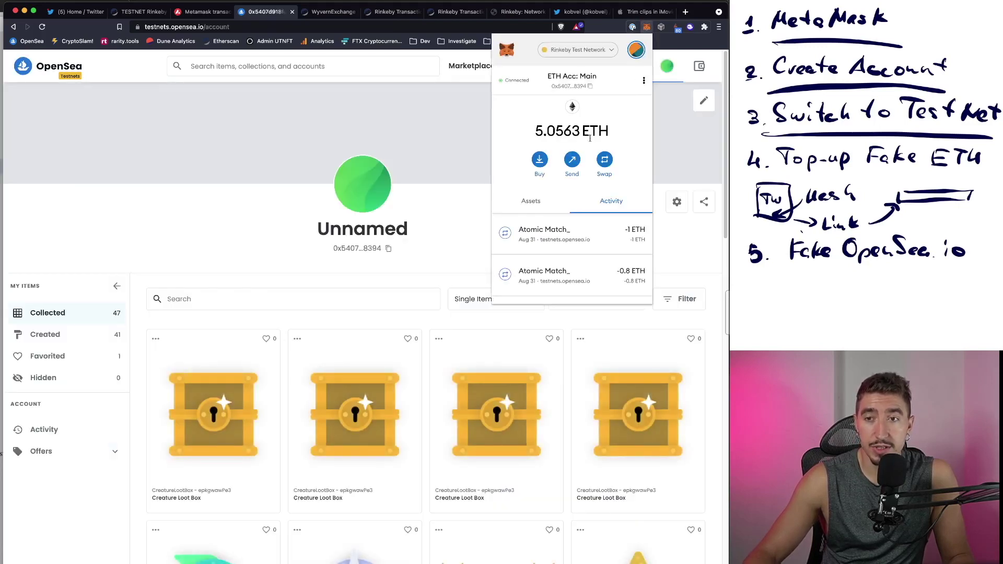
drag(542, 131, 606, 130)
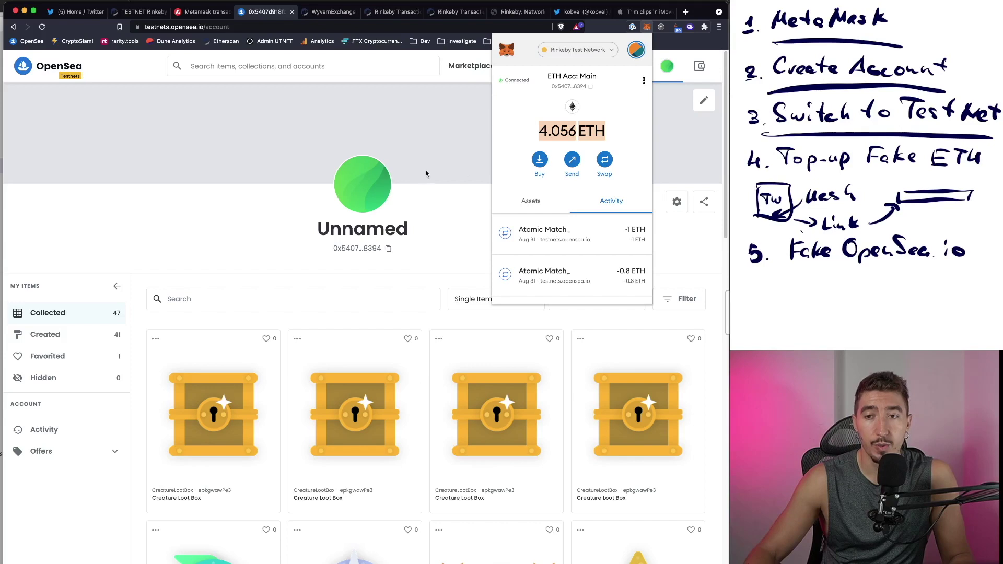
click(347, 243)
scroll(347, 243, down, 5)
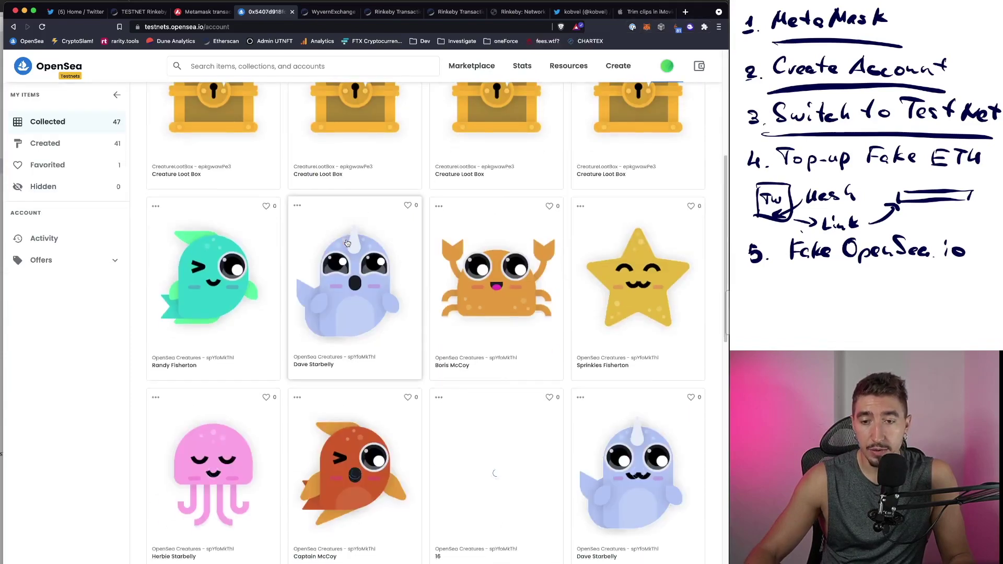
scroll(347, 243, down, 5)
scroll(347, 243, down, 5)
scroll(347, 243, down, 3)
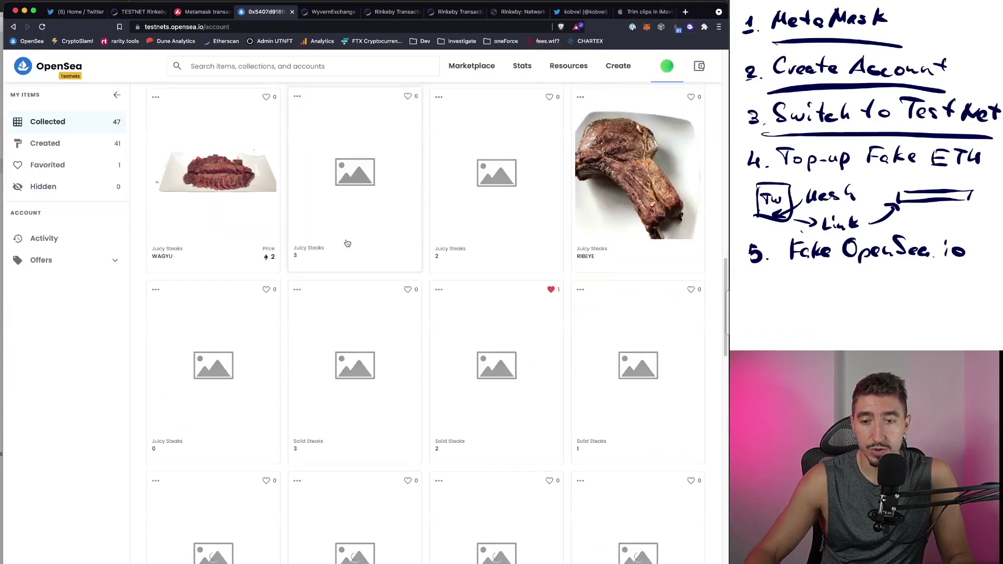
scroll(347, 243, down, 3)
scroll(347, 242, down, 3)
scroll(347, 243, down, 3)
scroll(347, 243, down, 2)
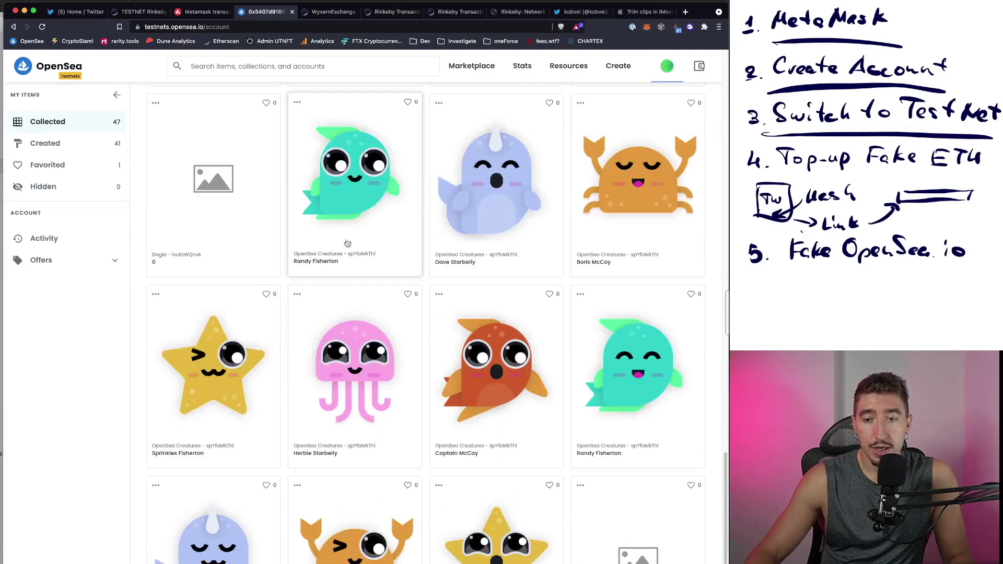
scroll(347, 243, down, 3)
scroll(348, 243, down, 1)
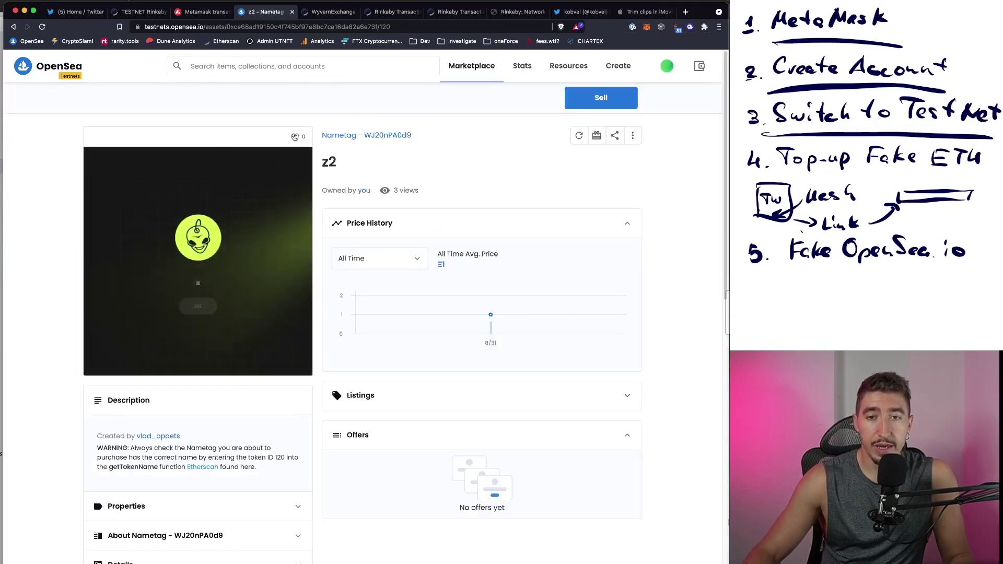
- Favourite the owned z2 Nametag, then switch to the WyvernExchange Etherscan tab
click(295, 137)
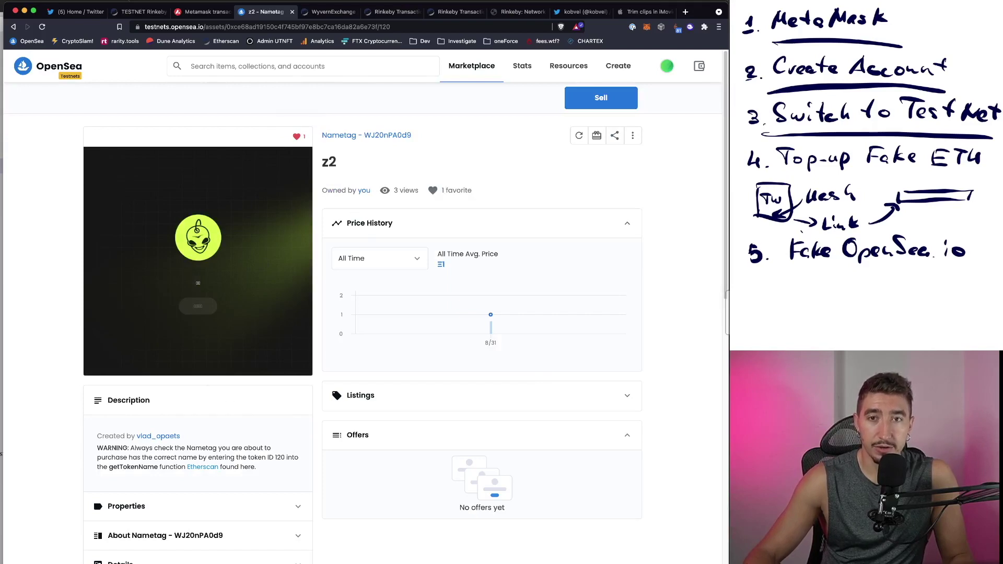
click(329, 11)
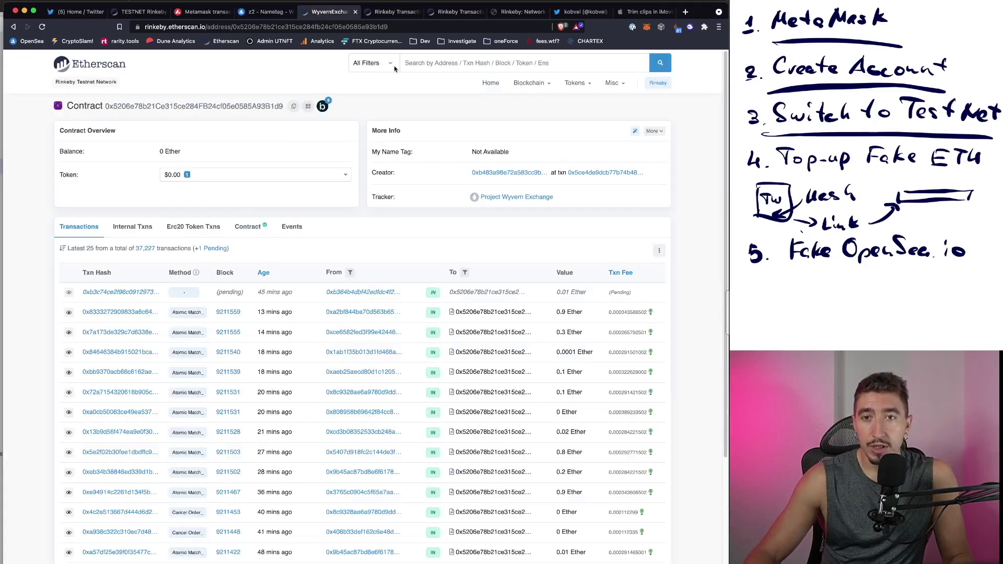
- Check the Wyvern contract transactions for the 1 Ether purchase, then return to the z2 item
click(395, 12)
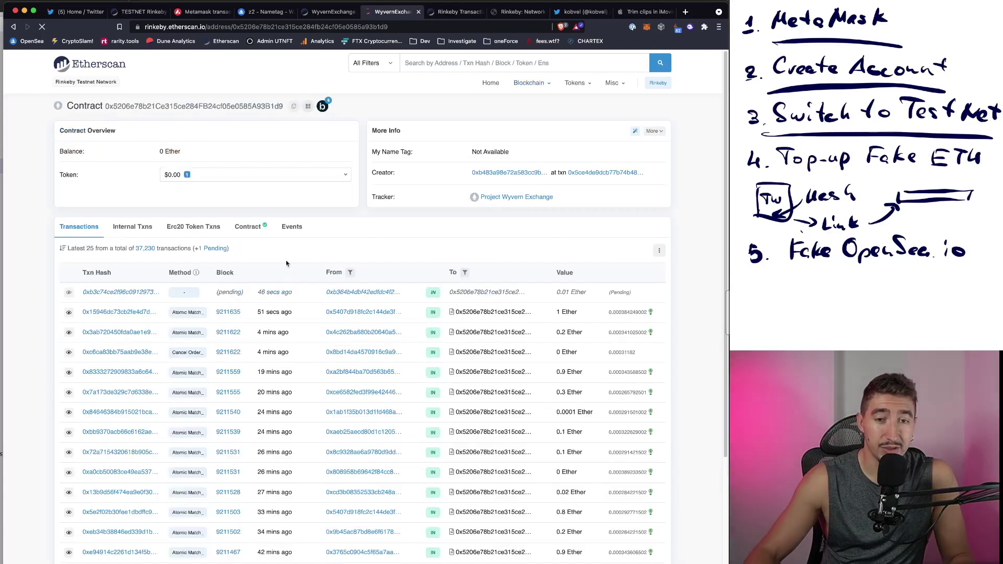
click(265, 12)
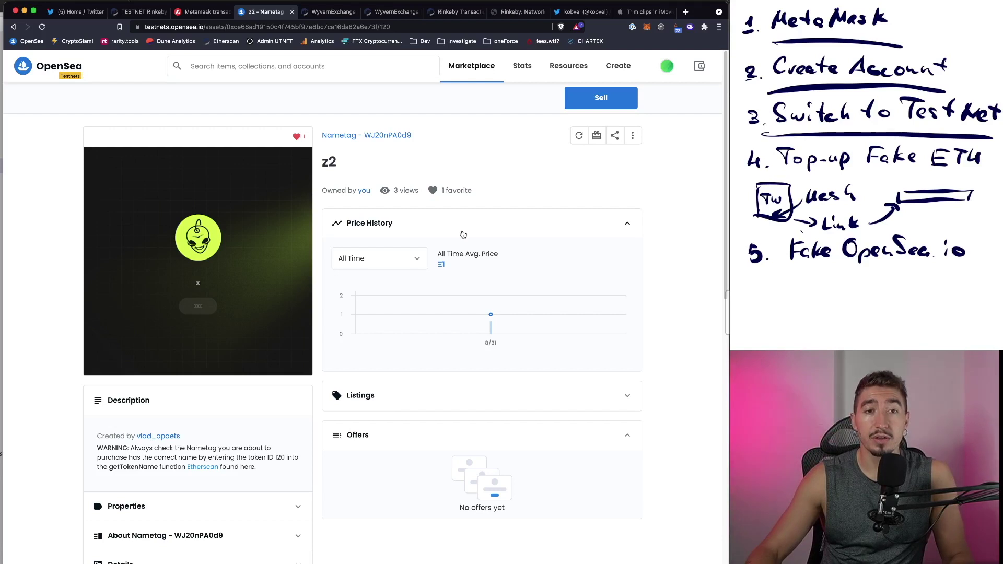
click(647, 28)
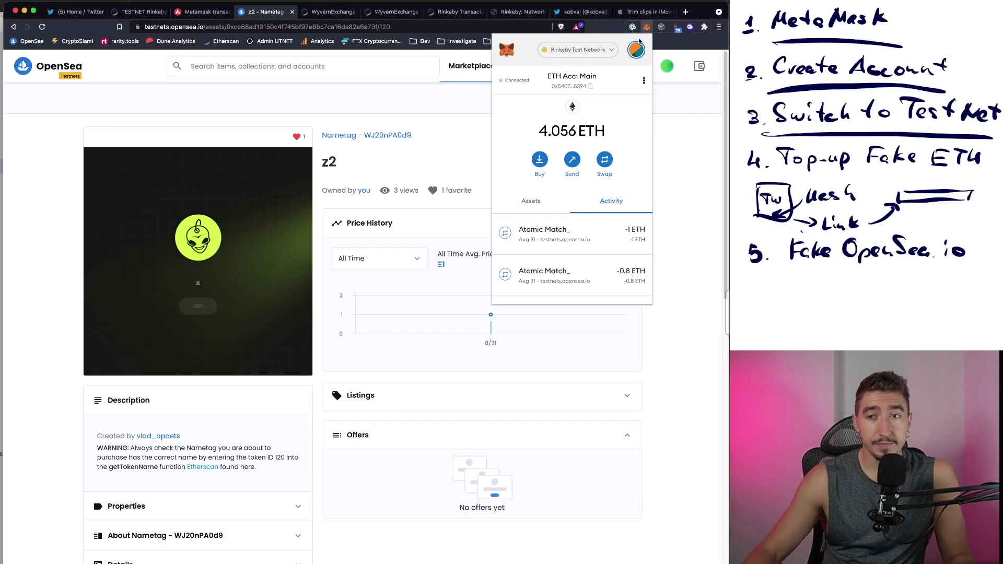
click(599, 57)
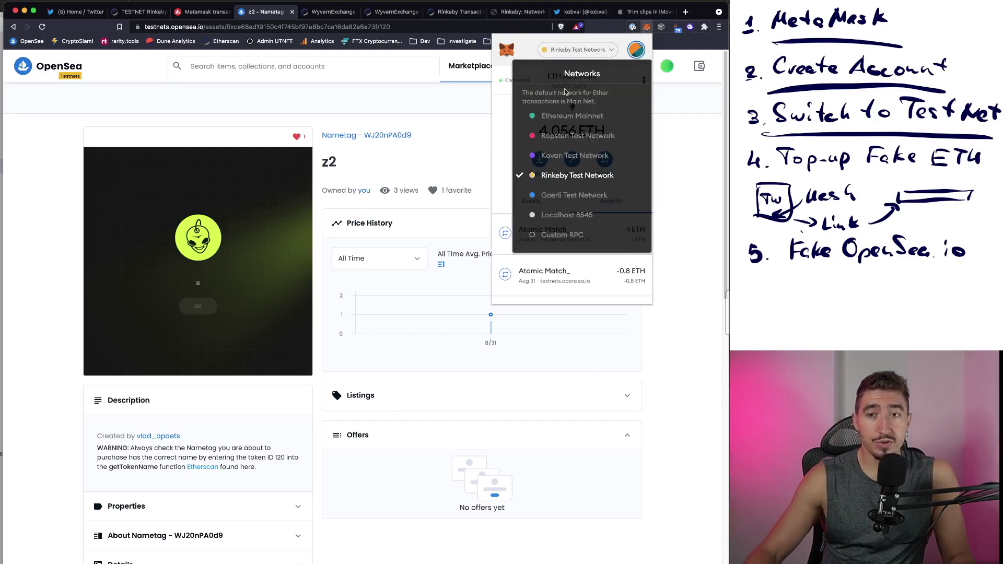
click(247, 91)
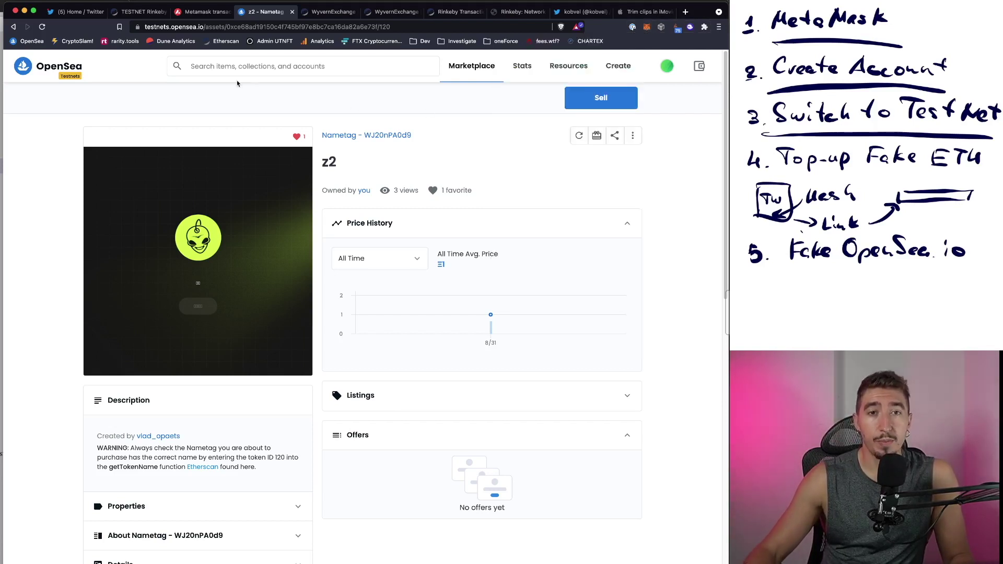